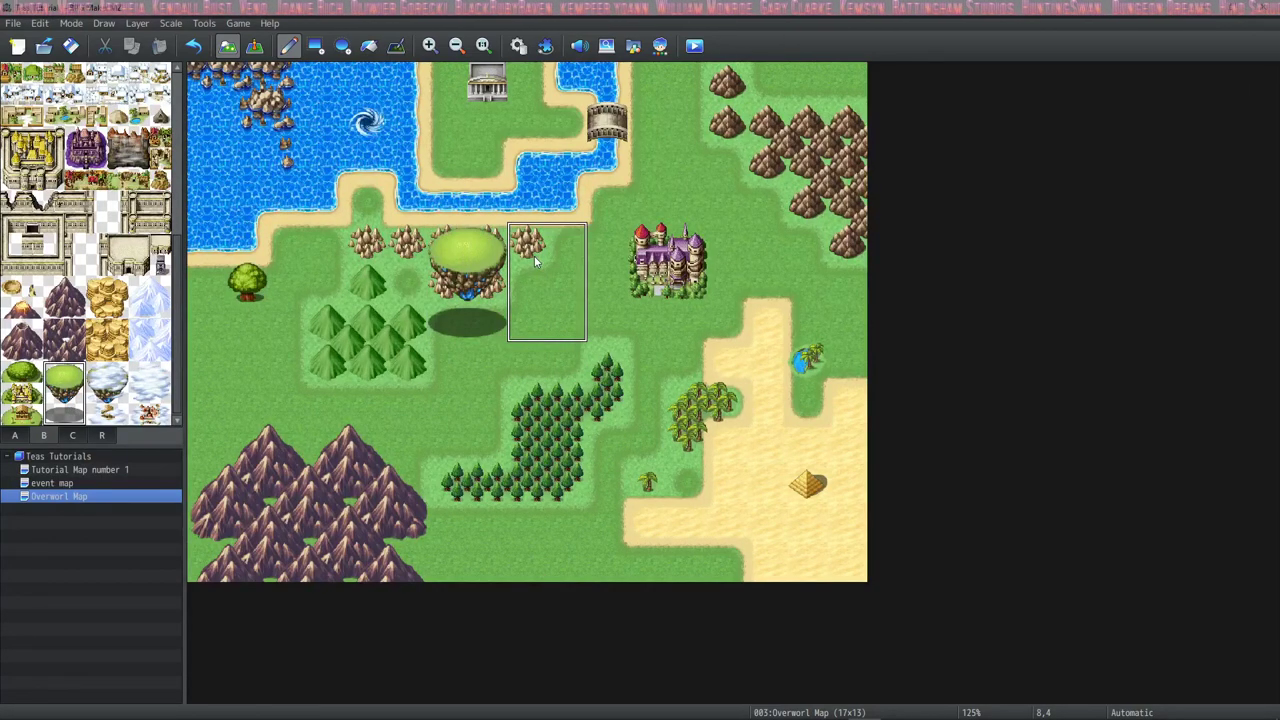
# Move the floating island south beside the pine forest and paint its top with Cloud Land (Castle).
pyautogui.hotkey('ctrl', 'z')
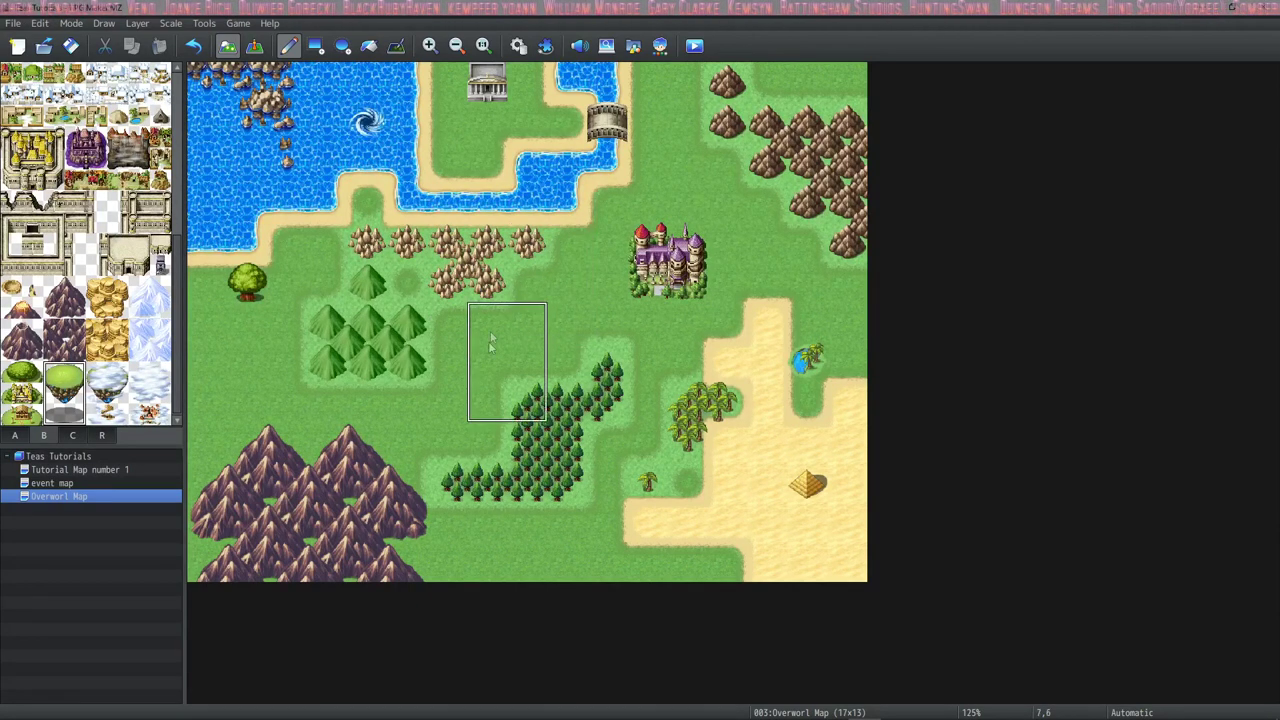
pyautogui.click(490, 502)
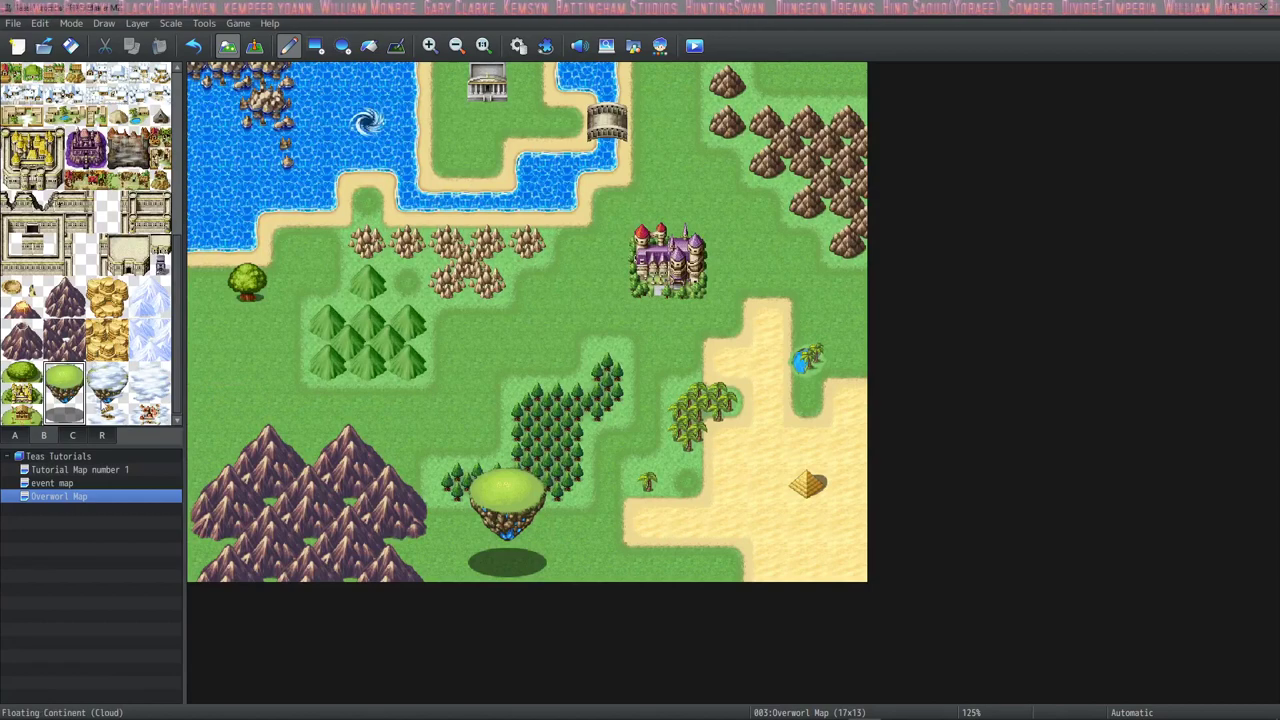
pyautogui.click(143, 413)
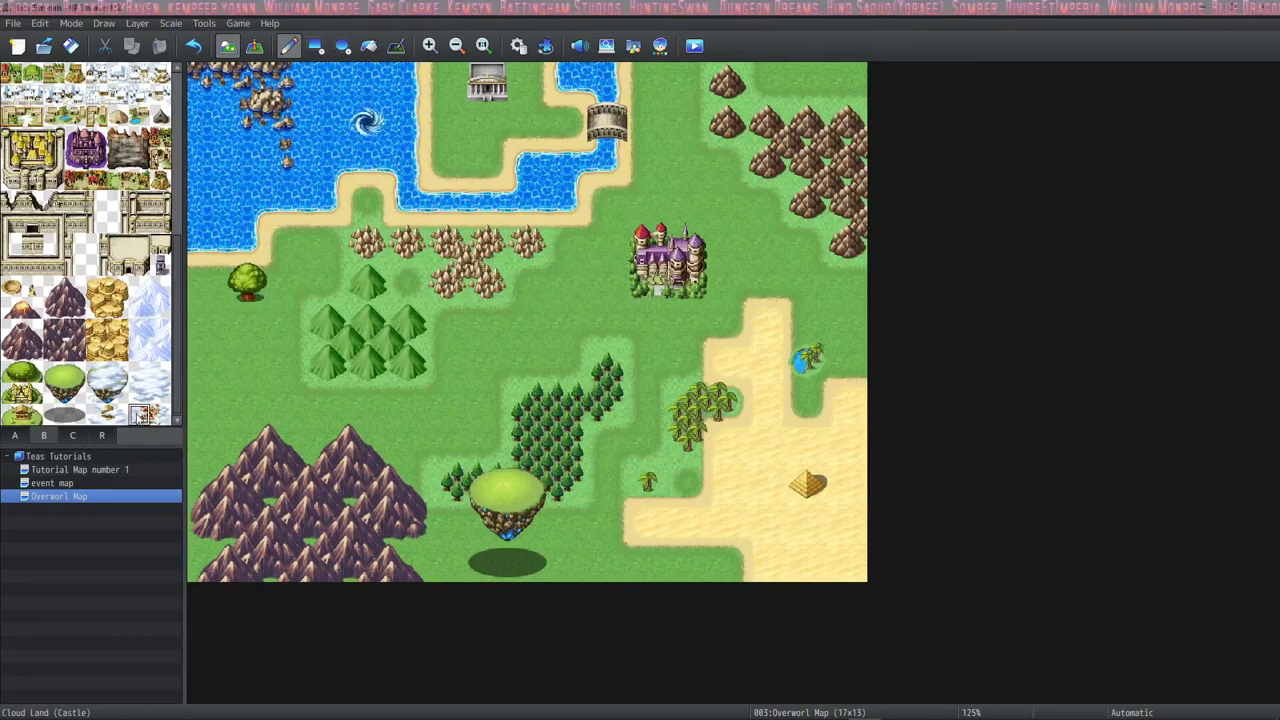
pyautogui.click(488, 484)
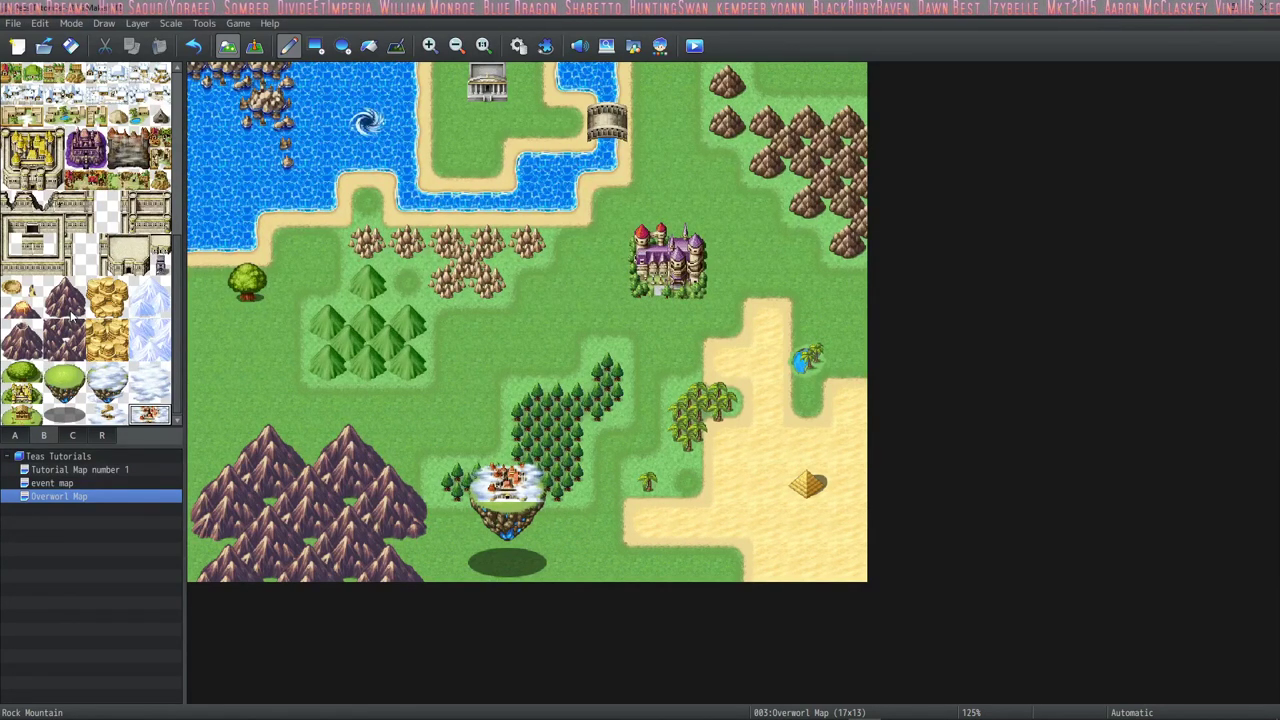
# Add a small decorative tile at the edge of the southwestern mountain range.
pyautogui.scroll(10, 72, 226)
pyautogui.scroll(3, 72, 226)
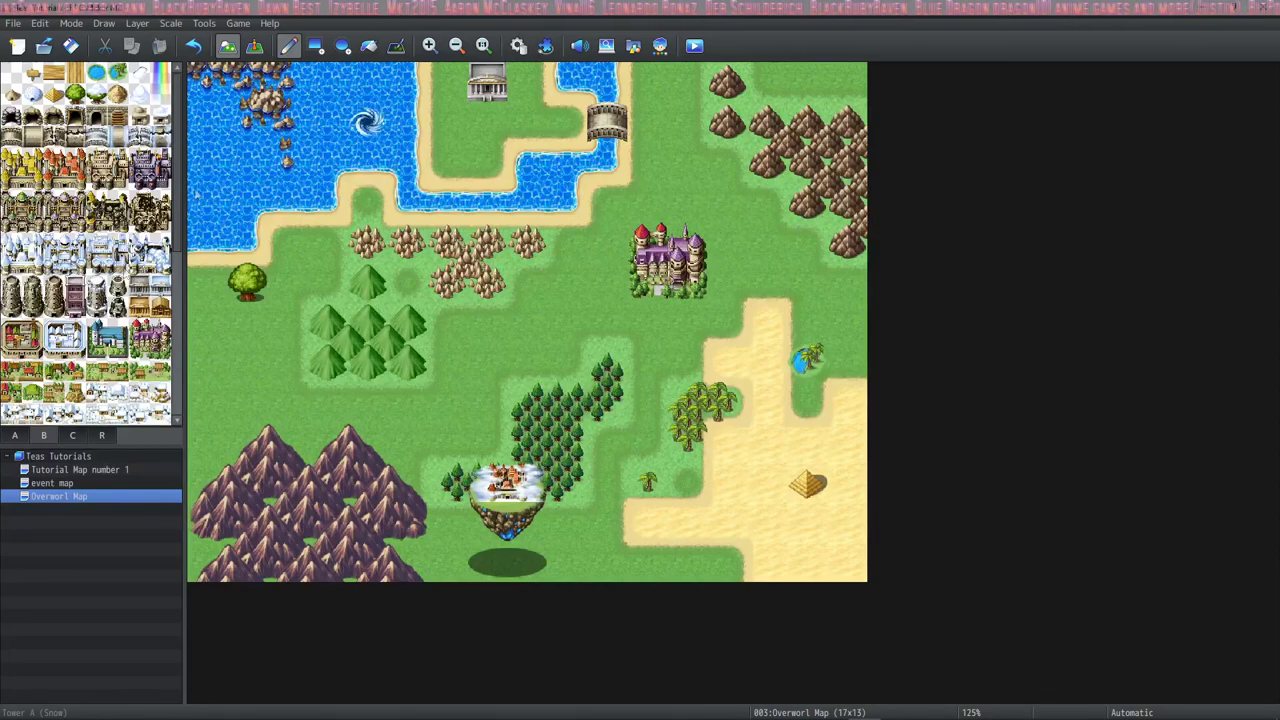
pyautogui.scroll(-10, 72, 283)
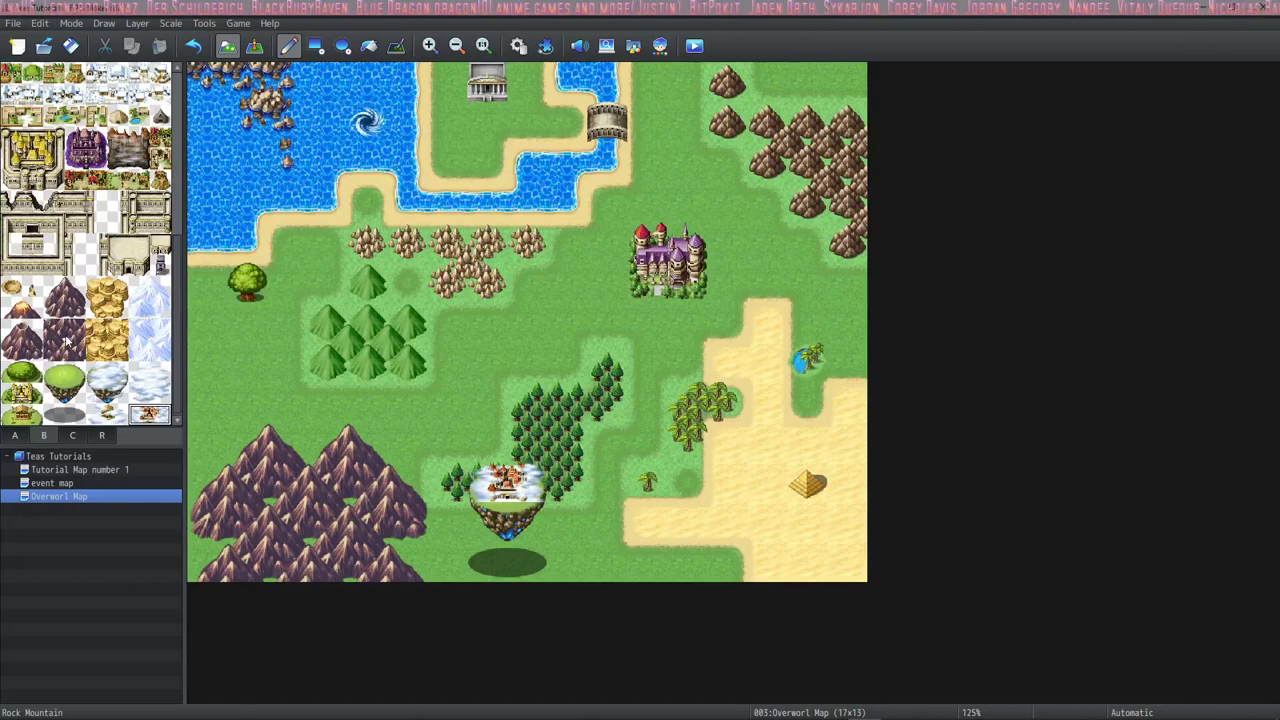
pyautogui.click(32, 289)
pyautogui.click(410, 530)
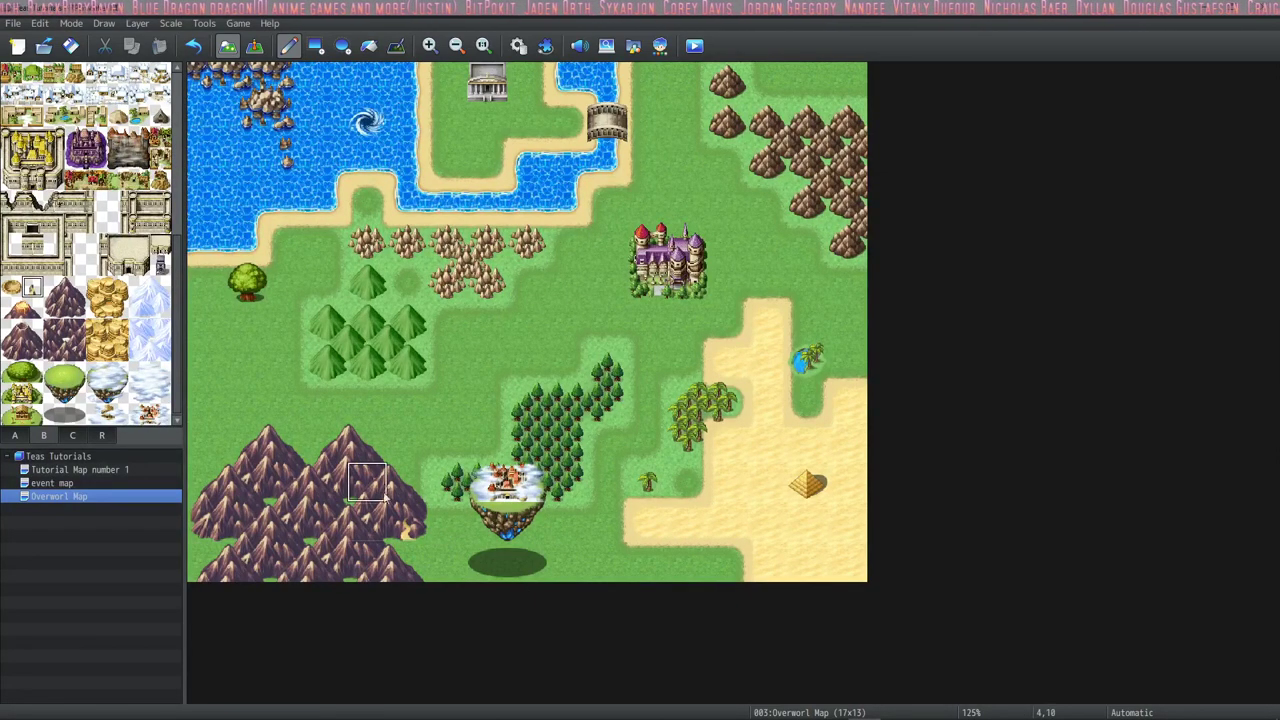
pyautogui.click(74, 437)
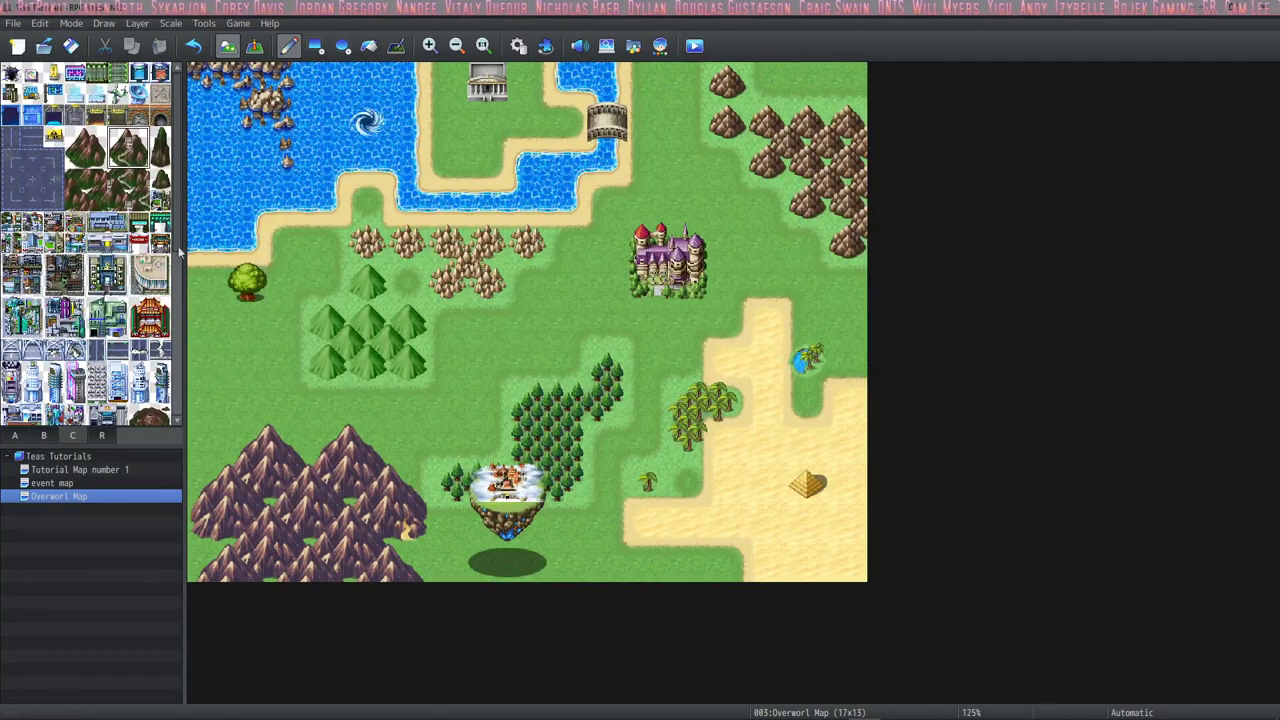
# Try a single mountain tile on the grass above the range, then undo it.
pyautogui.moveTo(86, 190); pyautogui.dragTo(128, 190)
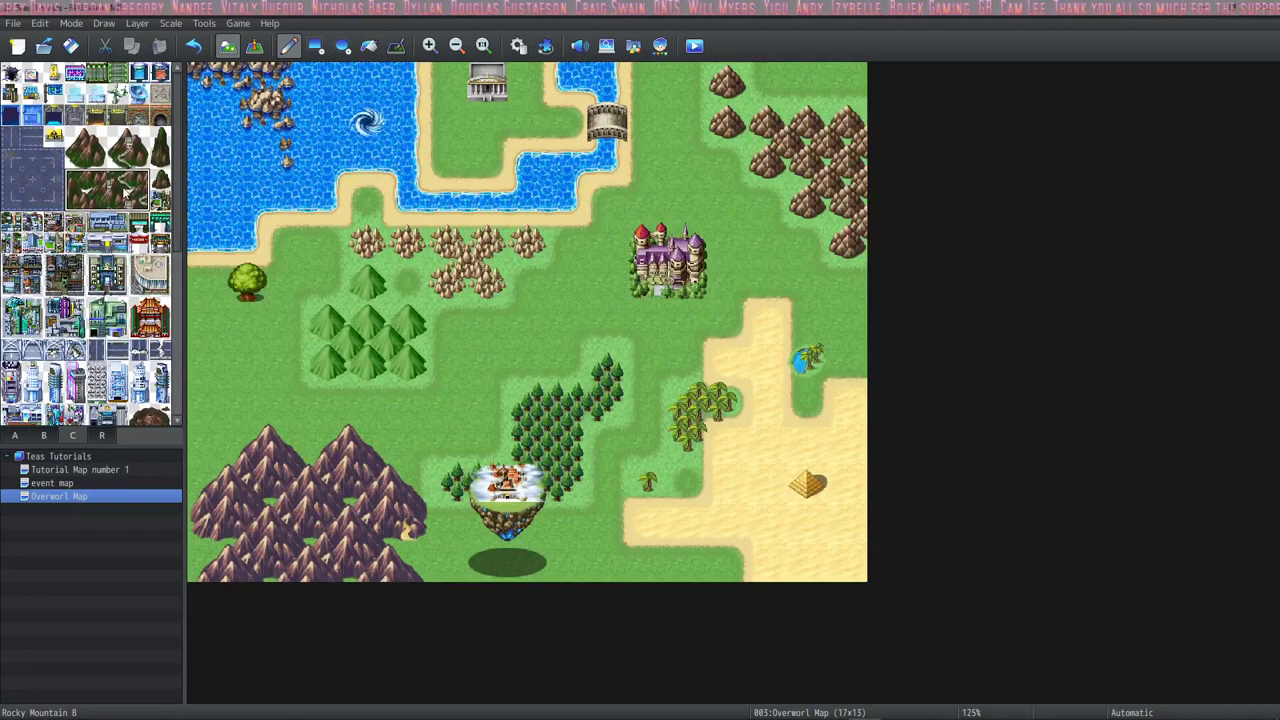
pyautogui.click(85, 148)
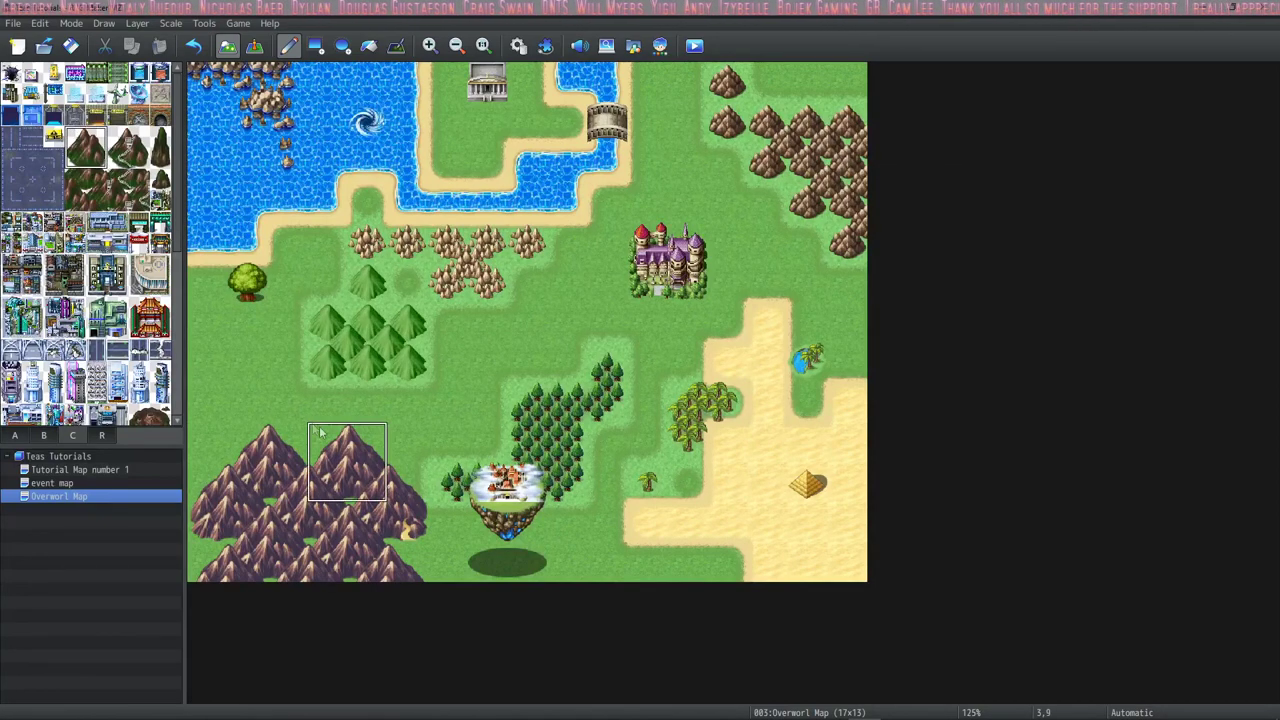
pyautogui.click(229, 362)
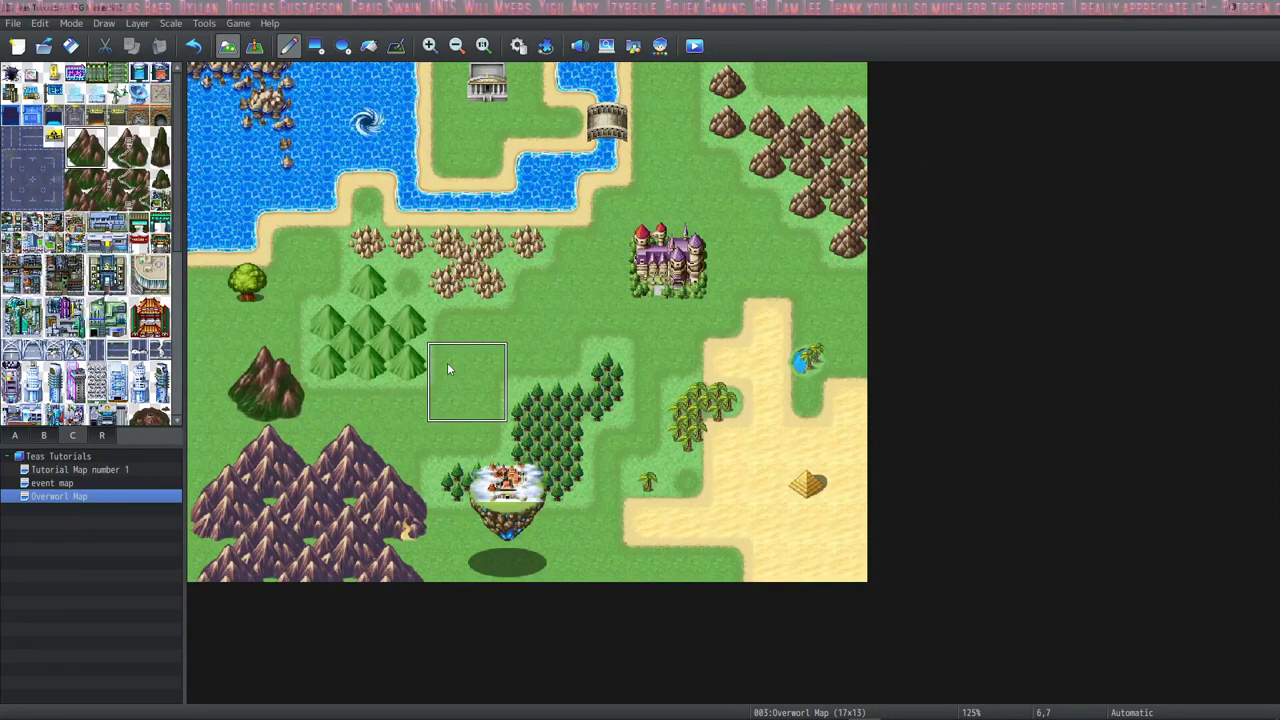
pyautogui.hotkey('ctrl', 'z')
# Place two Rocky Mountain C peaks side by side in the map's top-right corner.
pyautogui.scroll(-10, 90, 283)
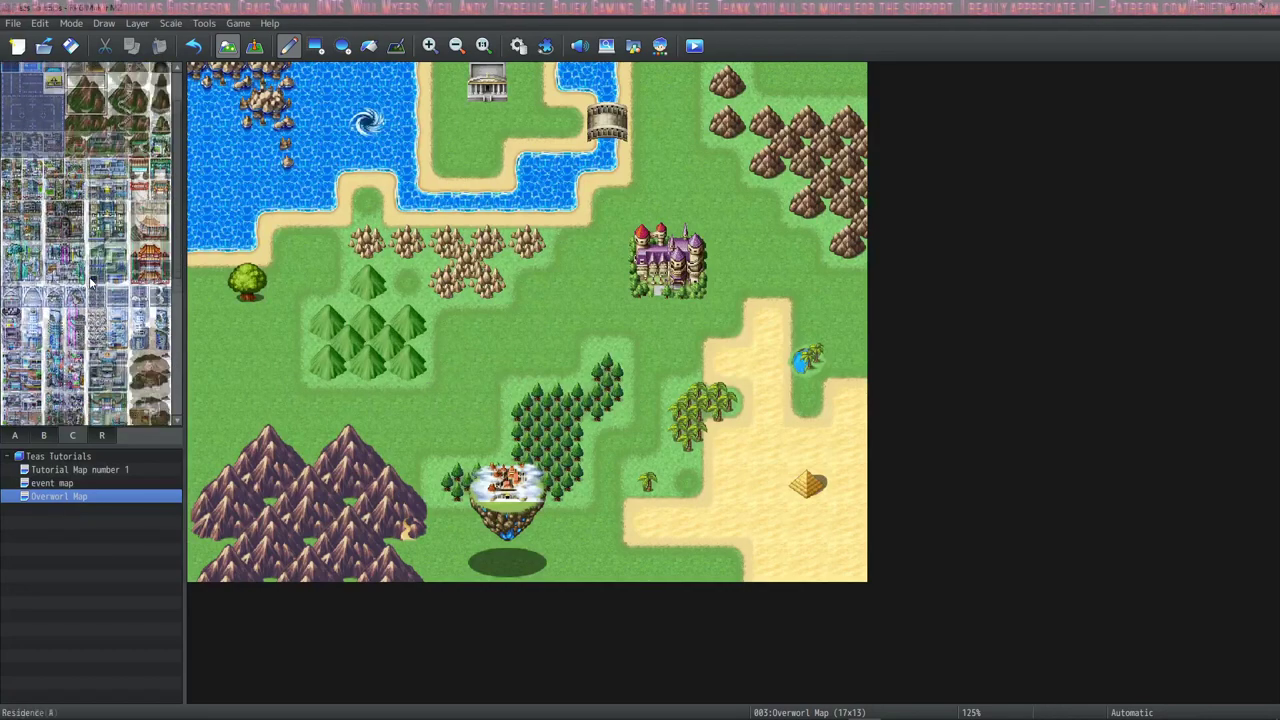
pyautogui.scroll(8, 90, 283)
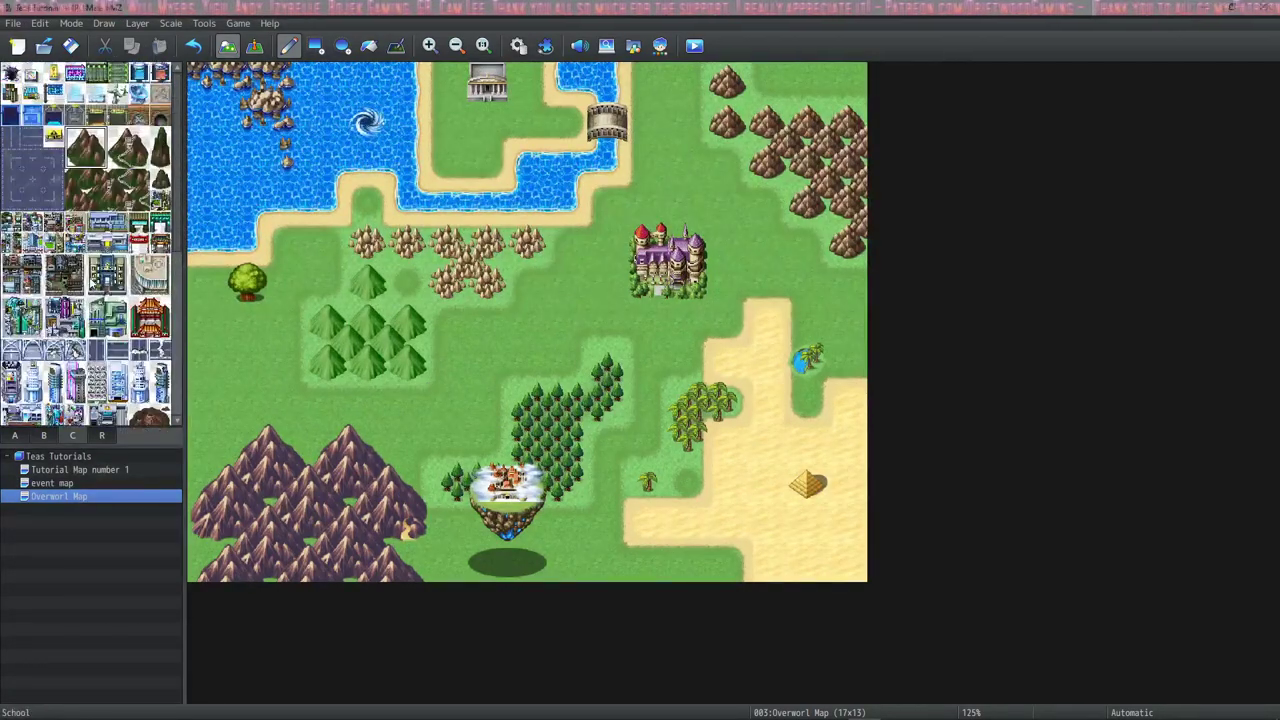
pyautogui.click(161, 138)
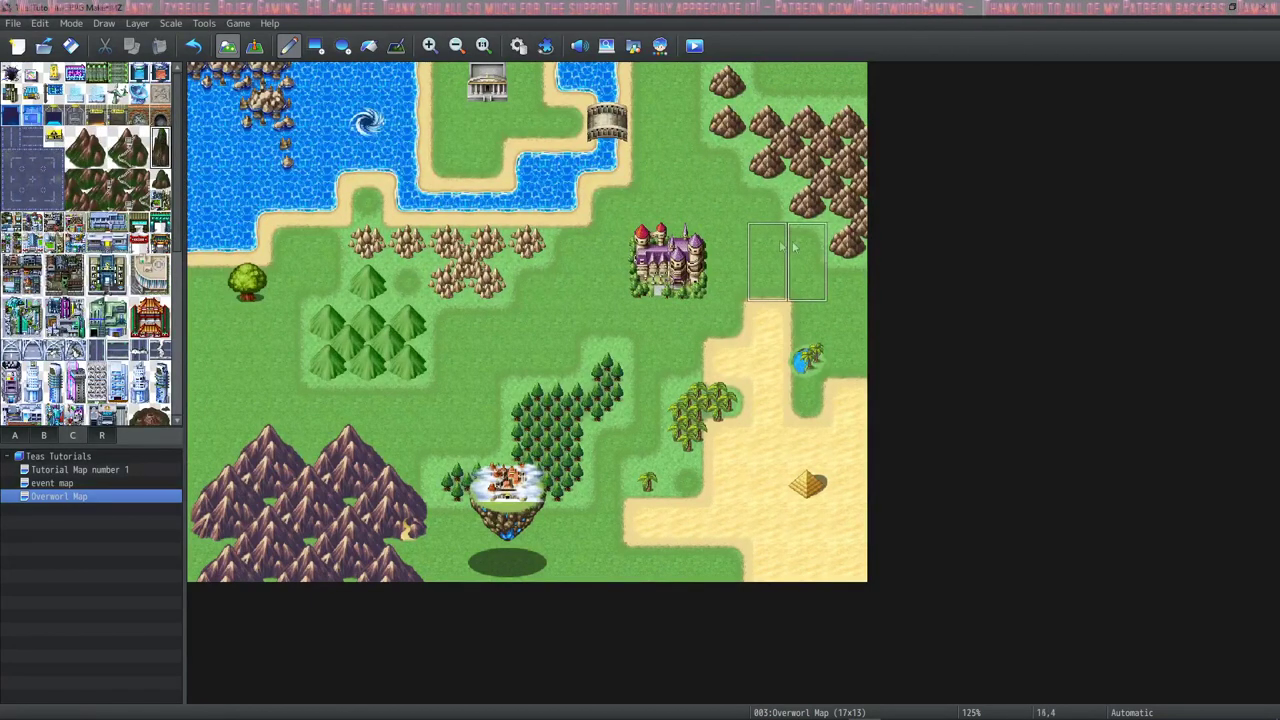
pyautogui.click(846, 258)
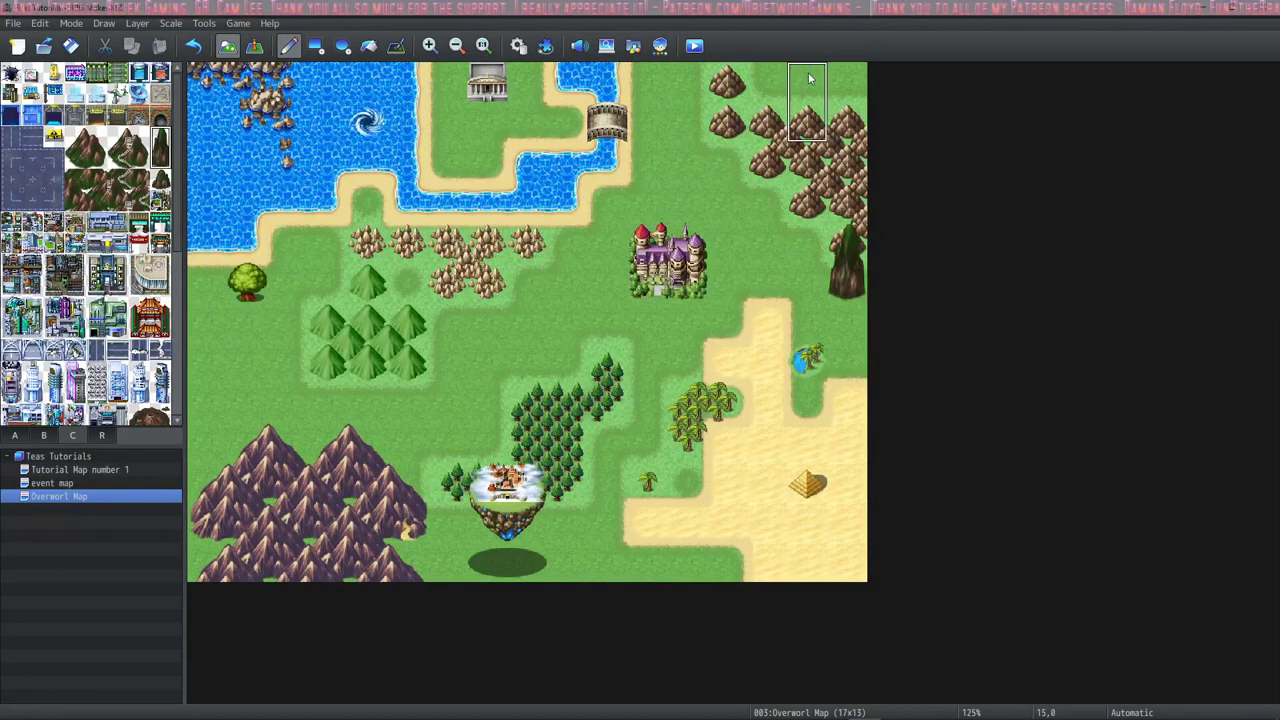
pyautogui.hotkey('ctrl', 'z')
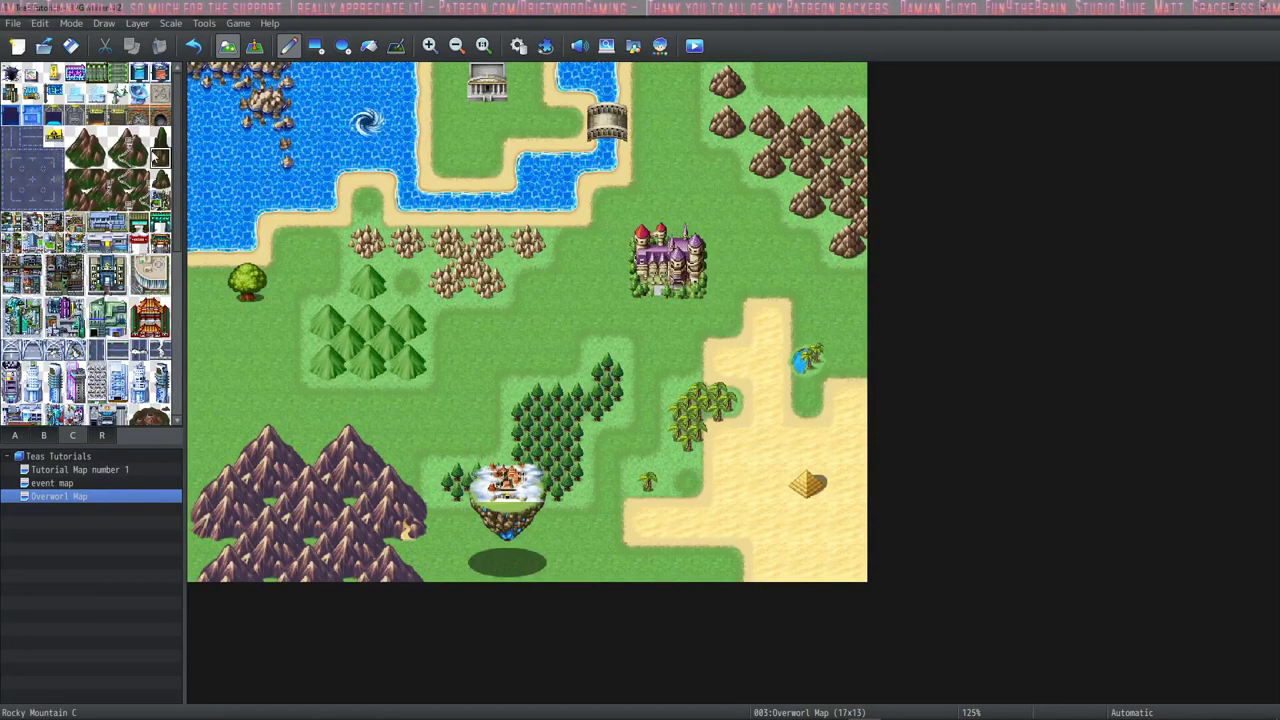
pyautogui.click(847, 82)
pyautogui.click(808, 84)
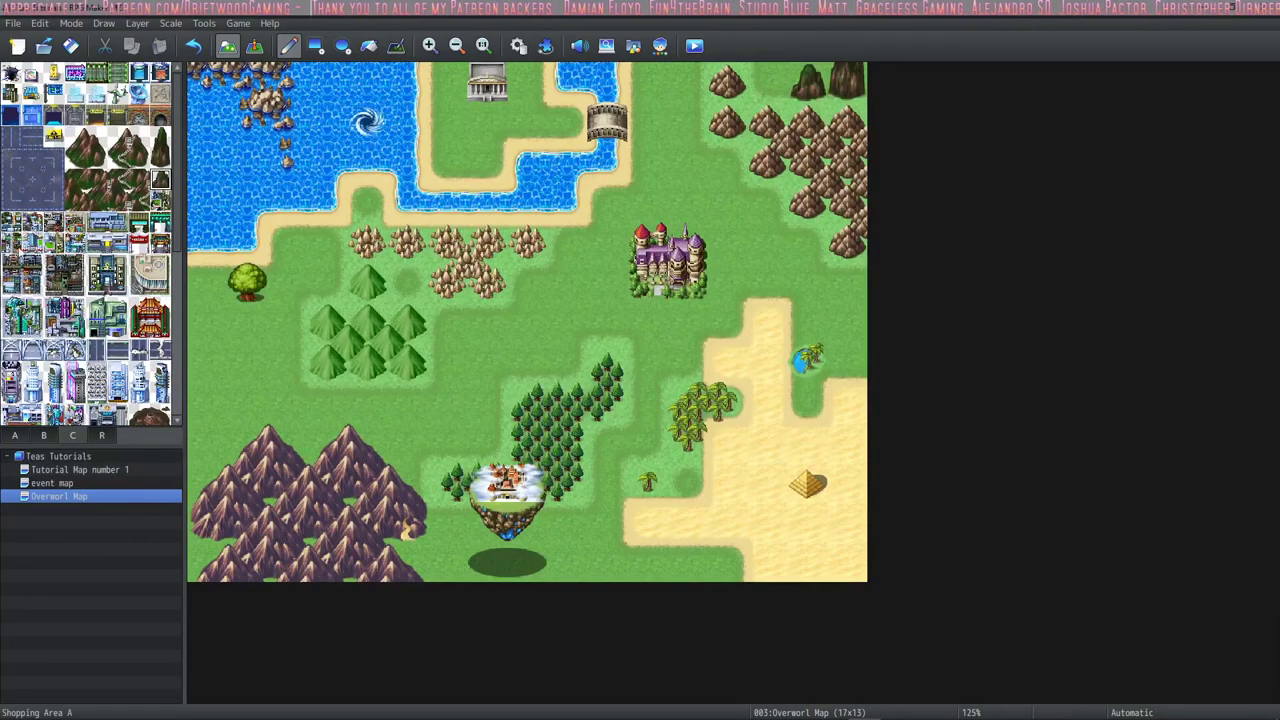
pyautogui.scroll(3, 124, 246)
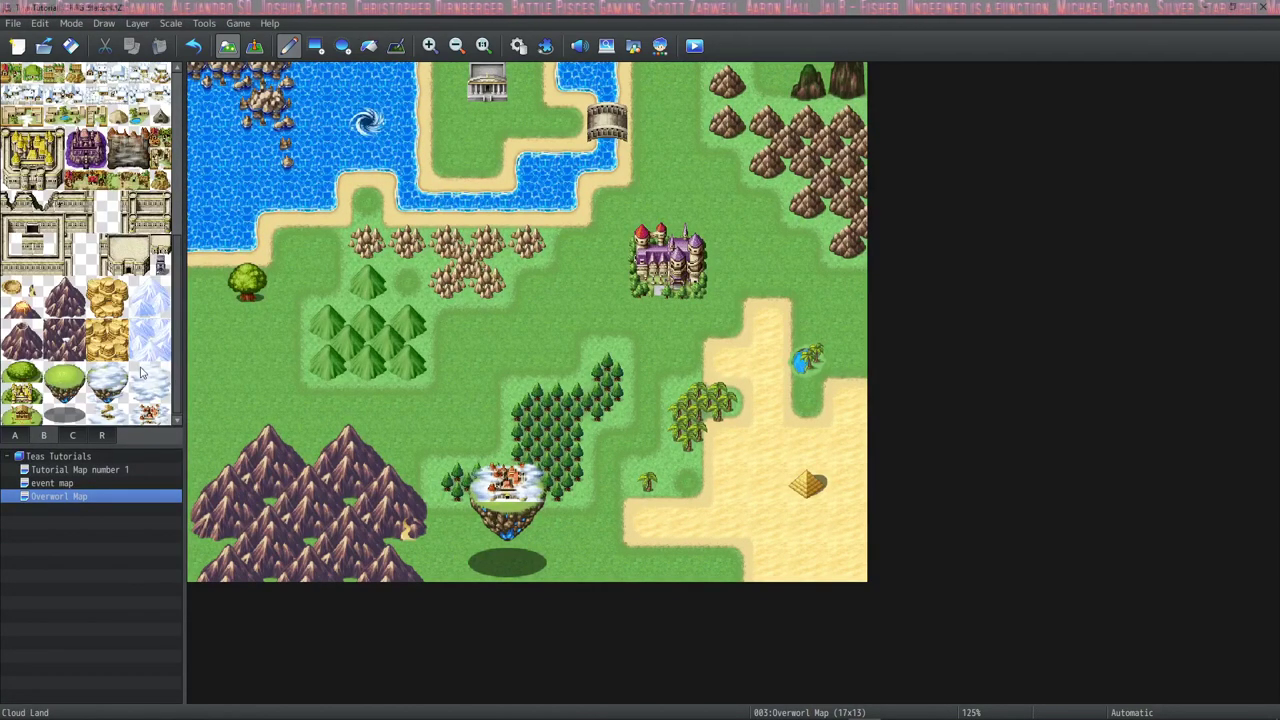
# Cover the floating island's base with cloud tiles, after trying and discarding the rocky base tile.
pyautogui.click(156, 373)
pyautogui.click(485, 509)
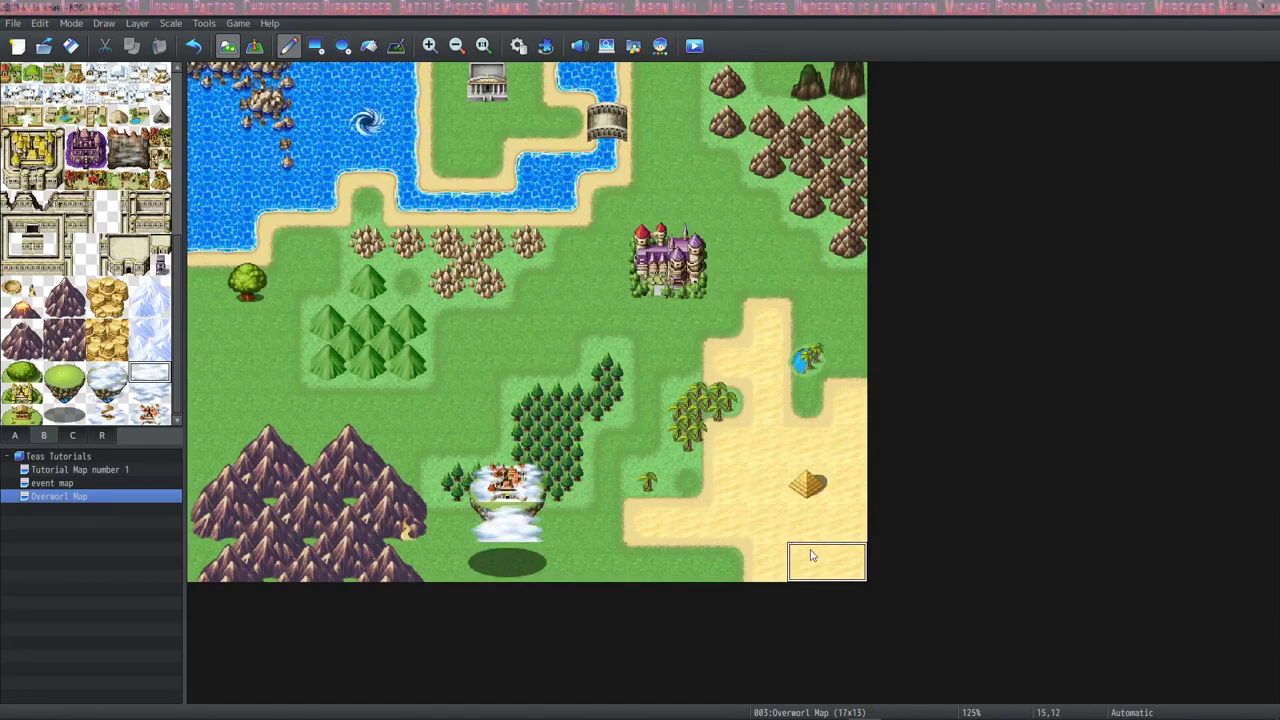
pyautogui.click(150, 392)
pyautogui.click(500, 522)
pyautogui.hotkey('ctrl', 'z')
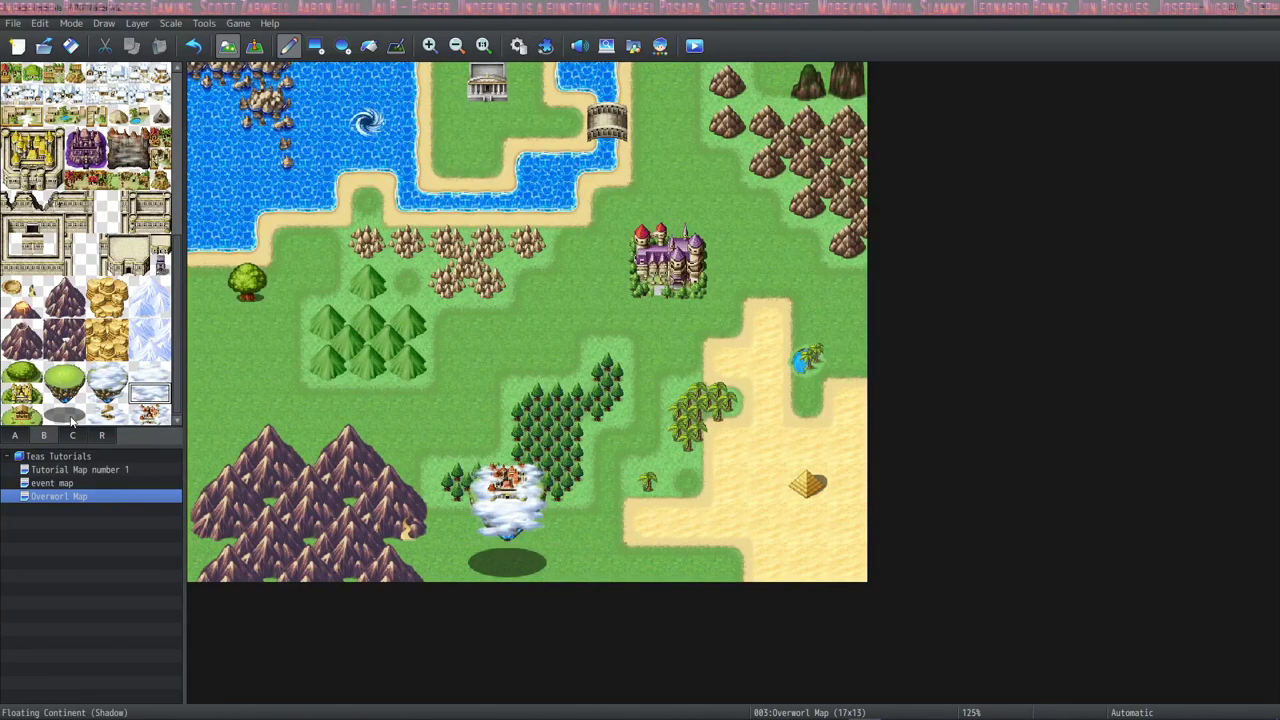
pyautogui.click(507, 518)
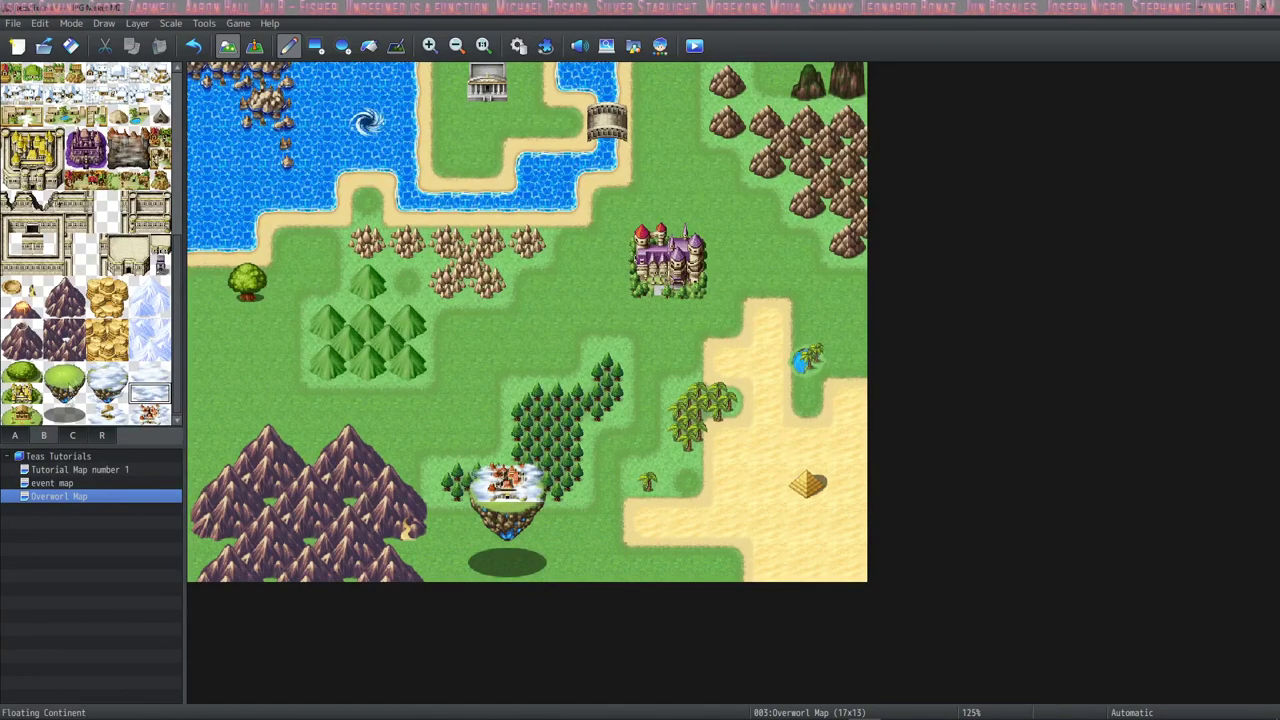
pyautogui.click(107, 391)
pyautogui.click(507, 505)
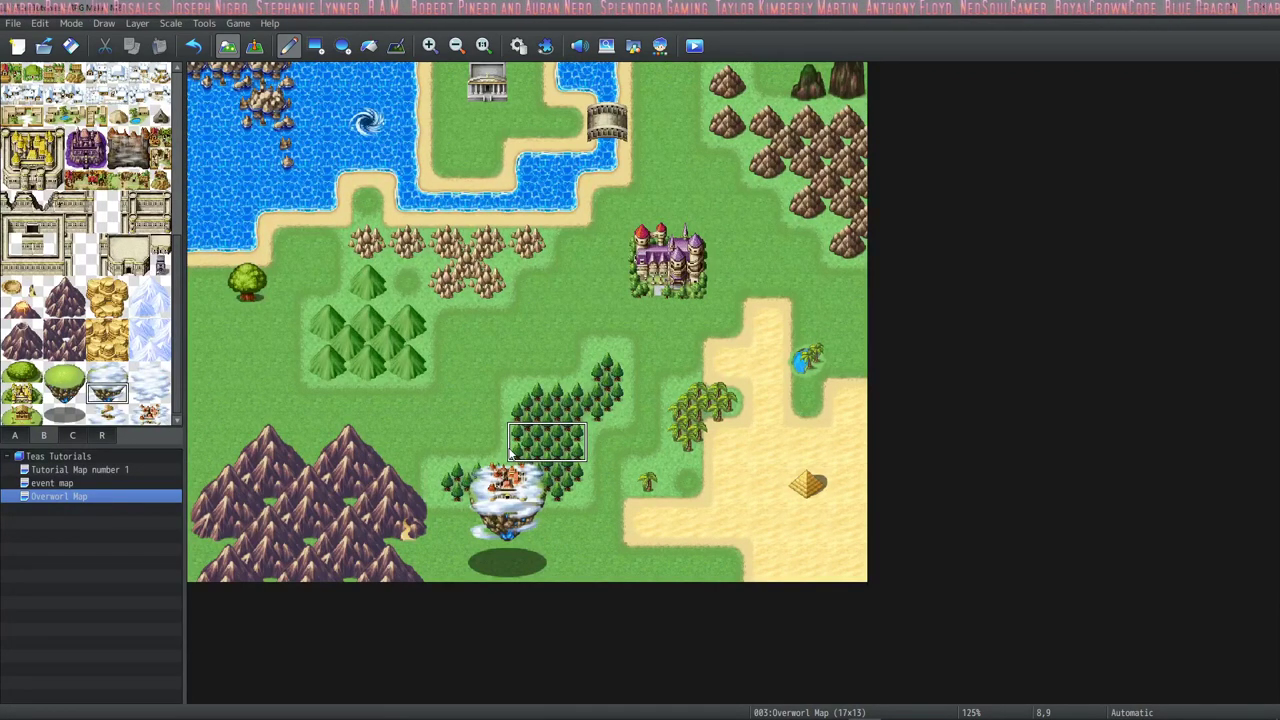
pyautogui.rightClick(62, 456)
# Create the new map 'Outside mapparoo' with the 0002 Outside tileset and open it.
pyautogui.click(97, 496)
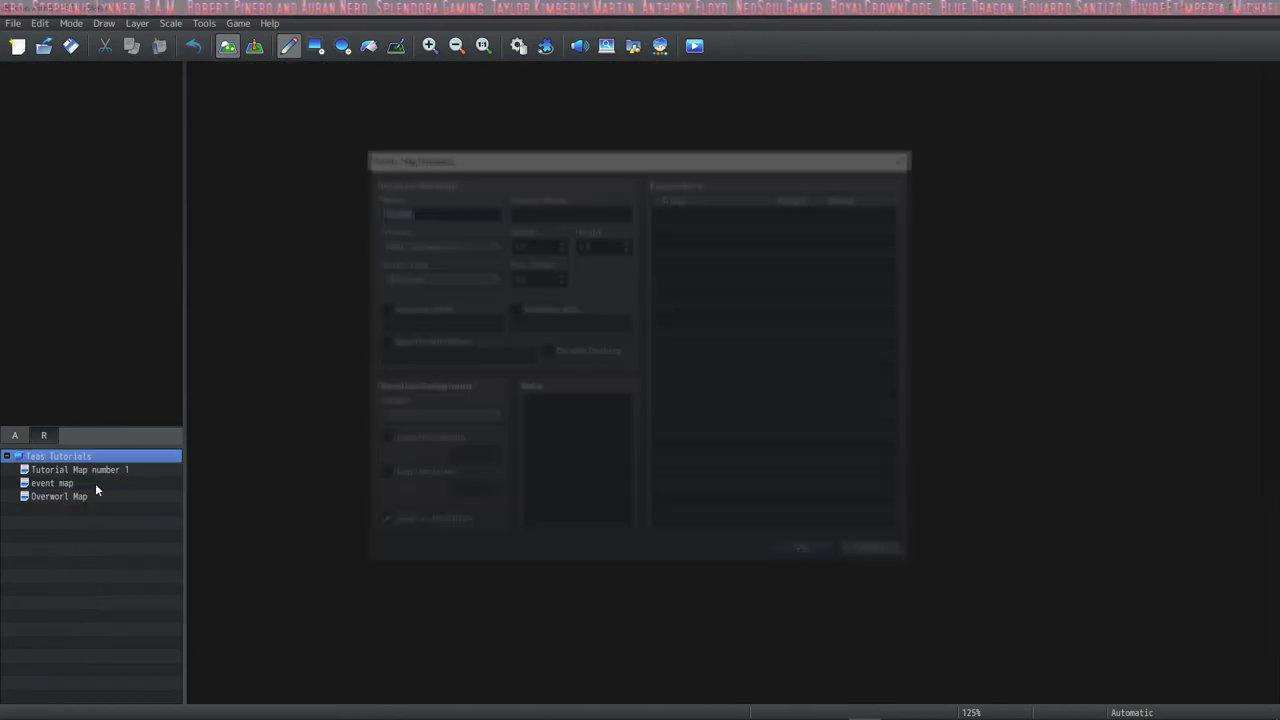
pyautogui.write('Outside mapparoo')
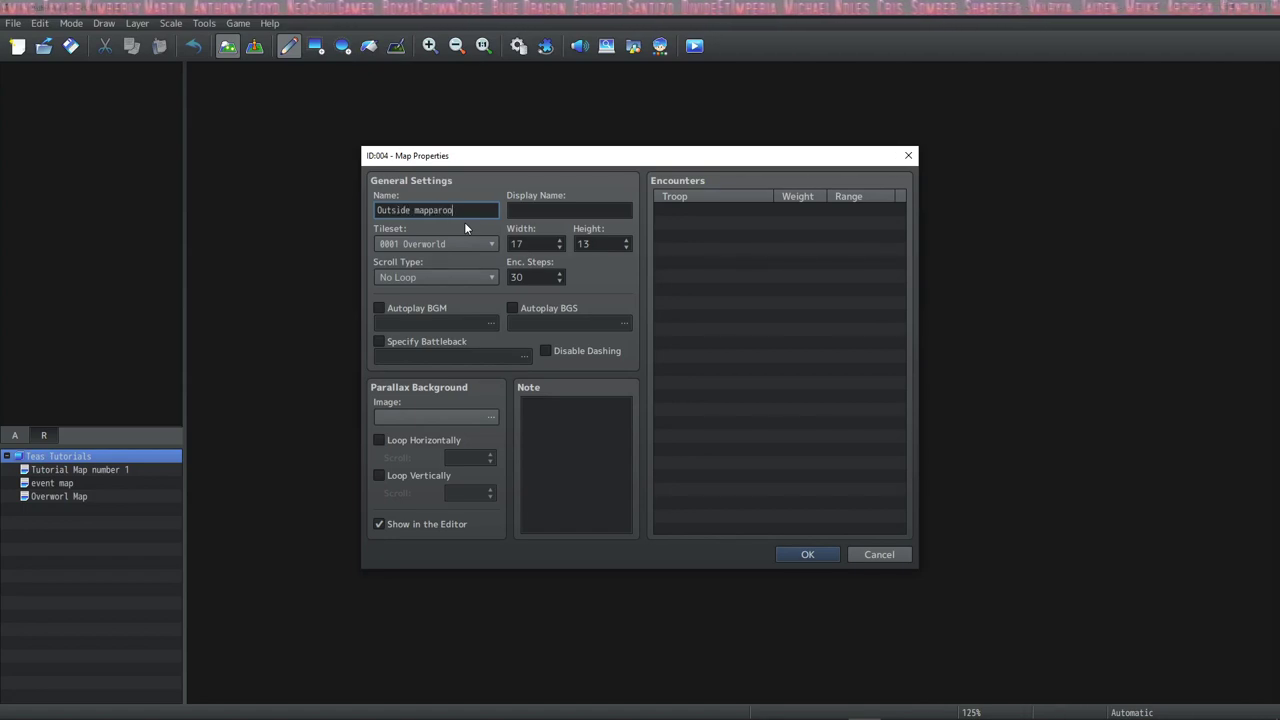
pyautogui.click(463, 246)
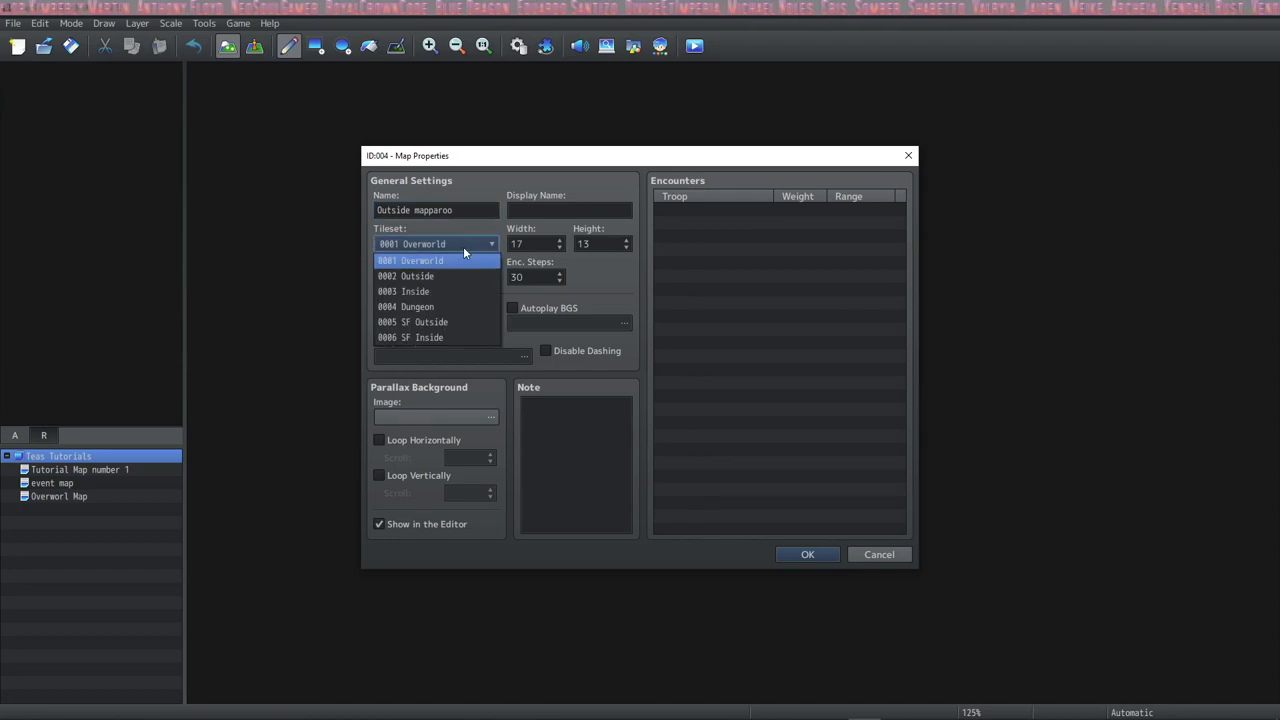
pyautogui.click(421, 274)
pyautogui.click(808, 555)
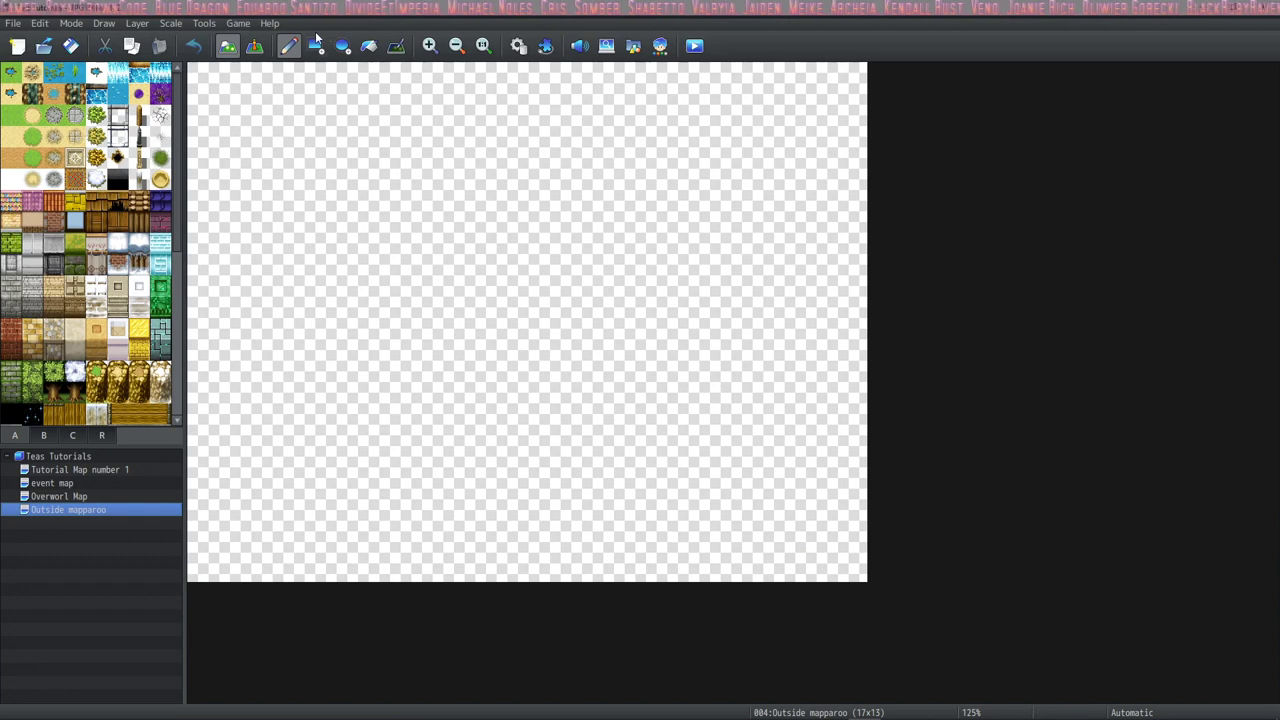
# Fill the whole map with grass and draw an elliptical water pond in the top right.
pyautogui.click(11, 116)
pyautogui.click(205, 240)
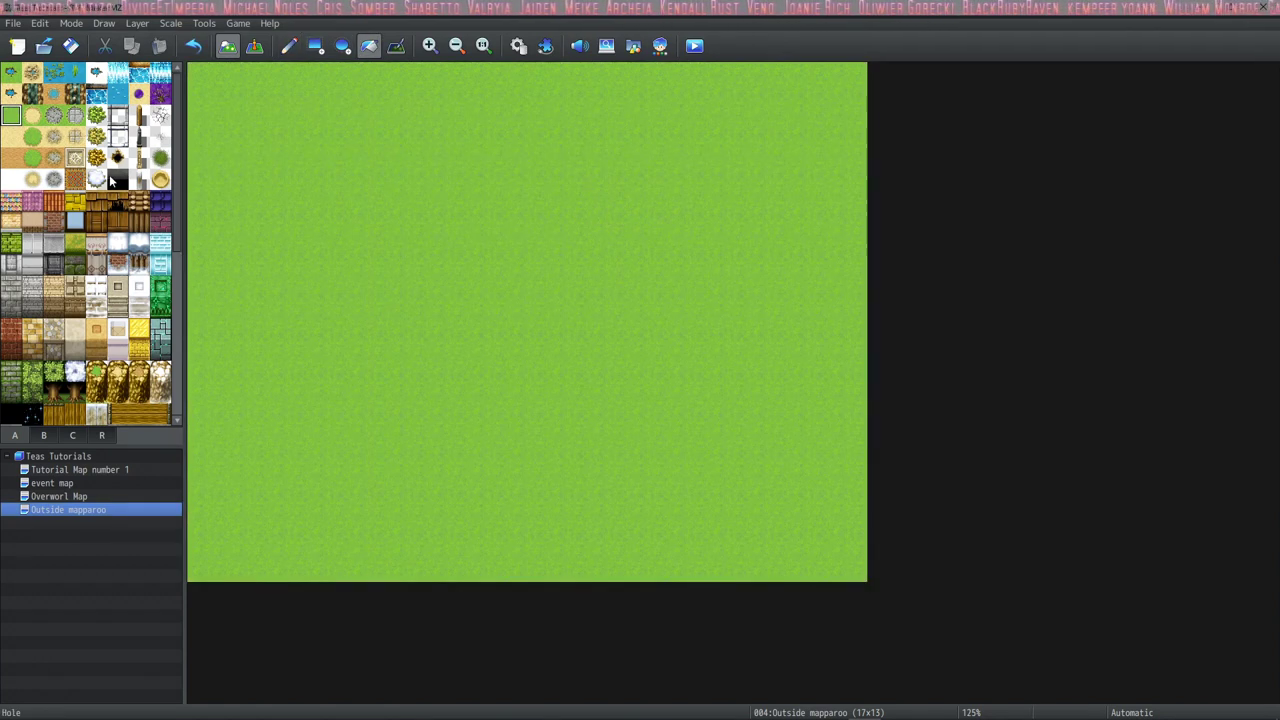
pyautogui.click(288, 47)
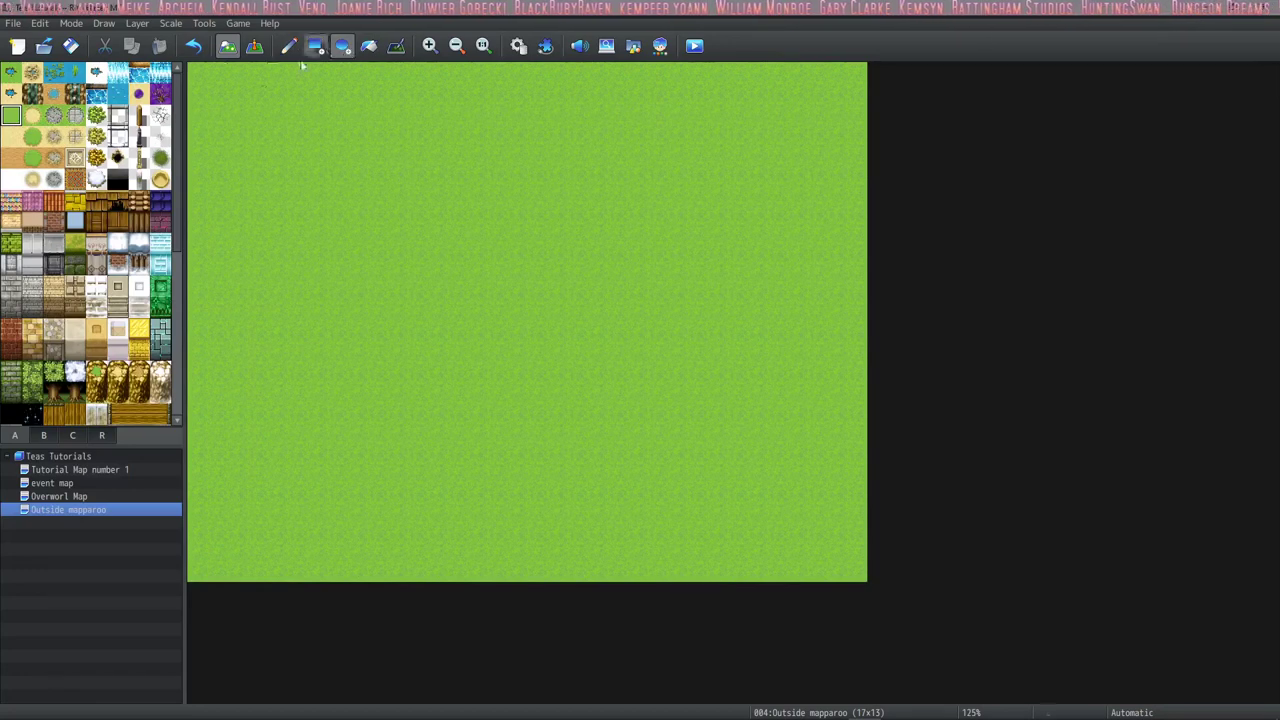
pyautogui.moveTo(650, 78)
pyautogui.mouseDown()
pyautogui.moveTo(703, 169)
pyautogui.moveTo(806, 229)
pyautogui.moveTo(843, 305)
pyautogui.moveTo(829, 314)
pyautogui.moveTo(851, 309)
pyautogui.moveTo(858, 335)
pyautogui.moveTo(895, 357)
pyautogui.mouseUp()
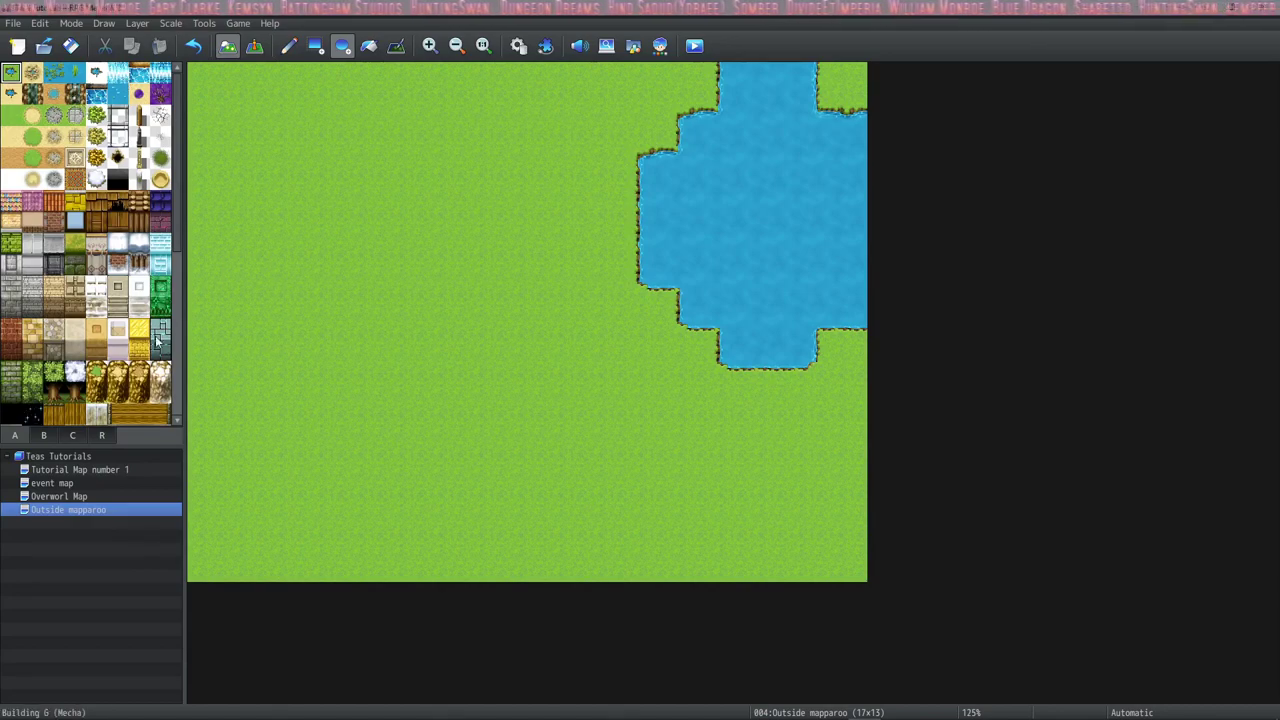
# Place a meadow ledge tile on the grass.
pyautogui.scroll(-10, 156, 342)
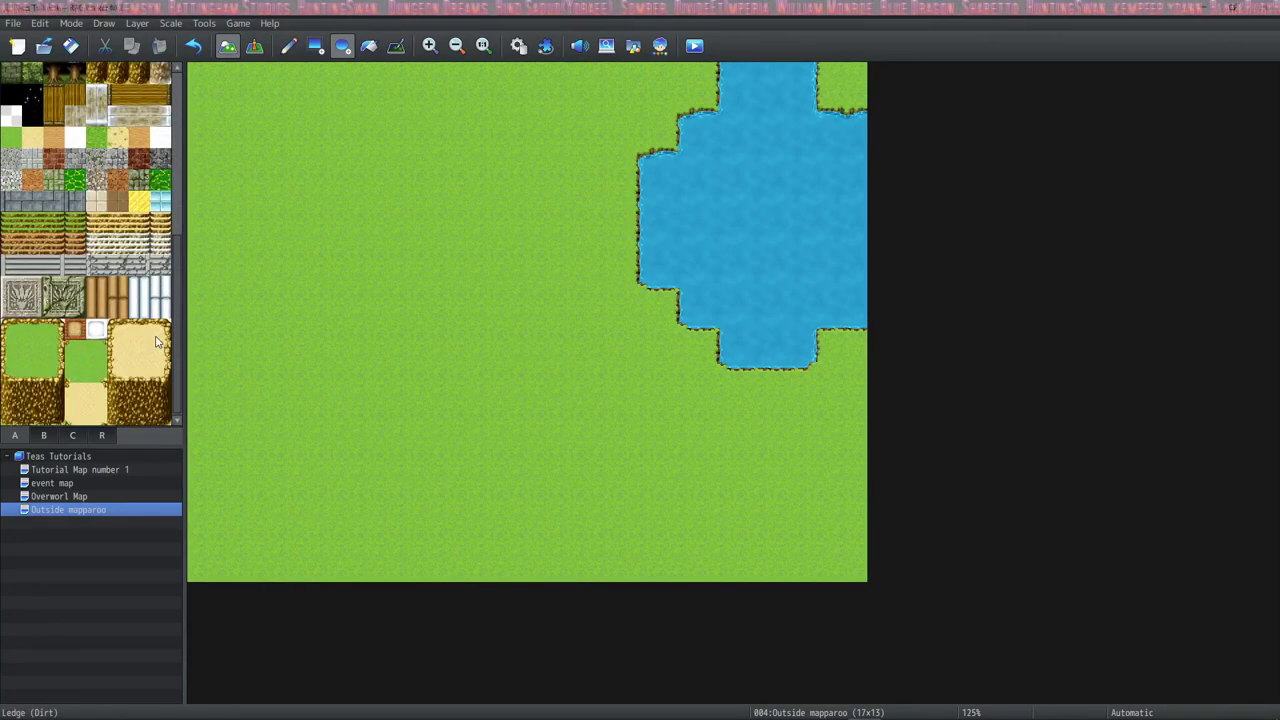
pyautogui.scroll(10, 156, 342)
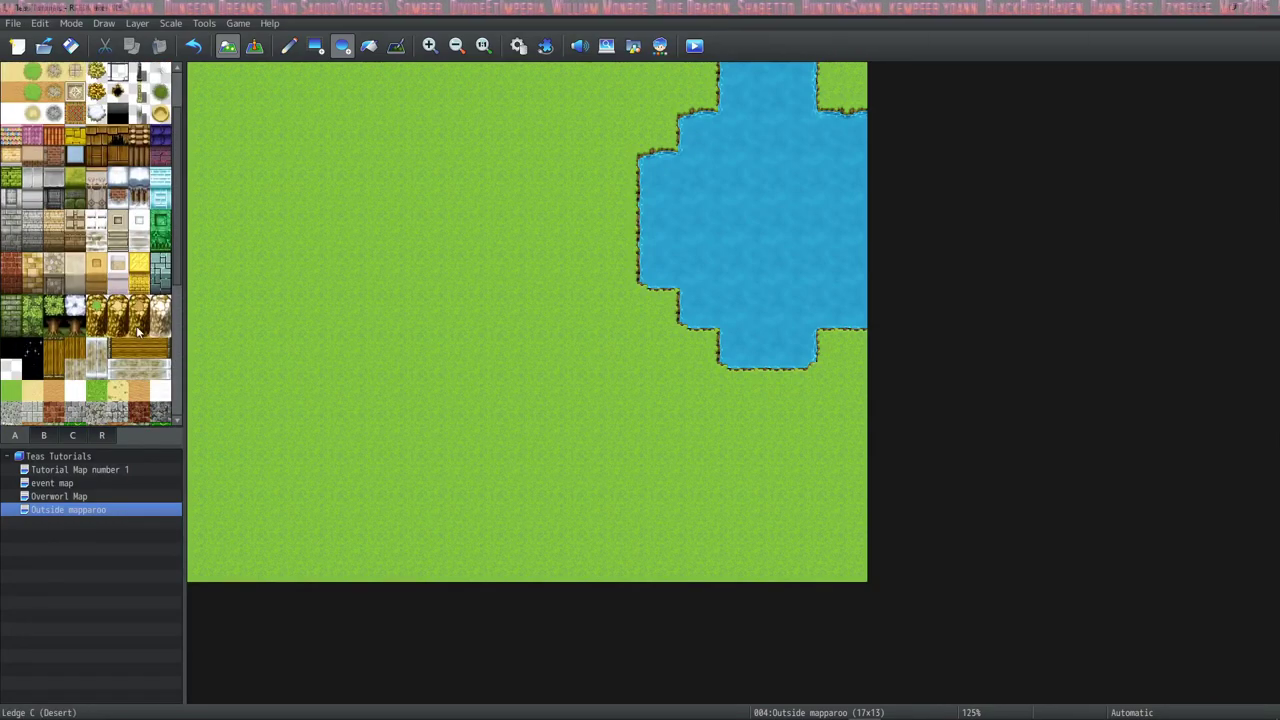
pyautogui.click(96, 312)
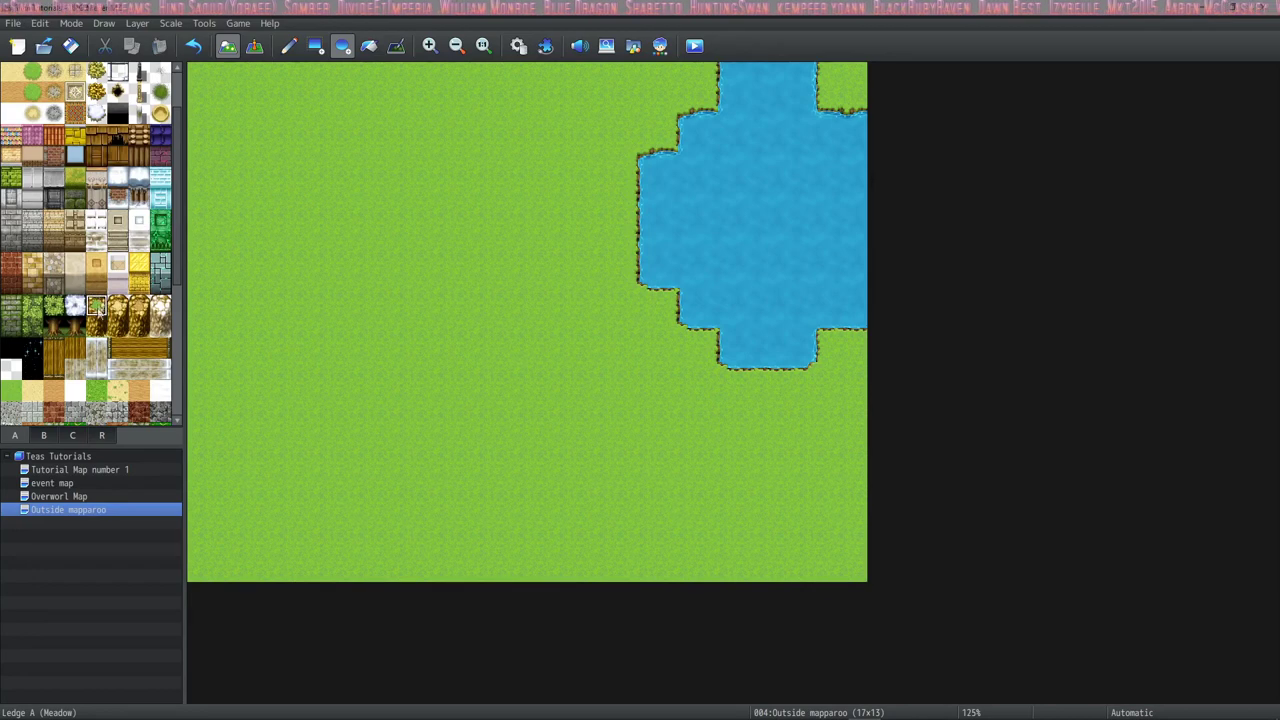
pyautogui.click(327, 242)
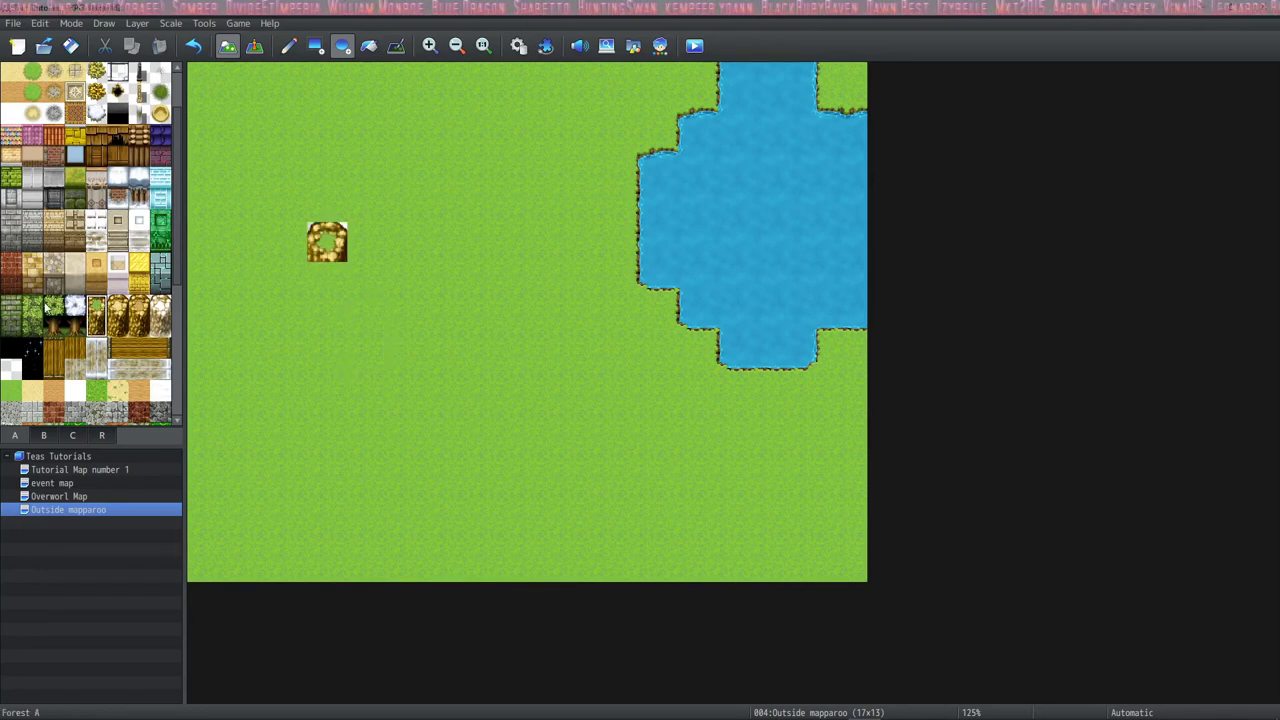
# Remove the stray ledge and paint a rocky cliff above the pond with a two-tile waterfall.
pyautogui.hotkey('ctrl', 'z')
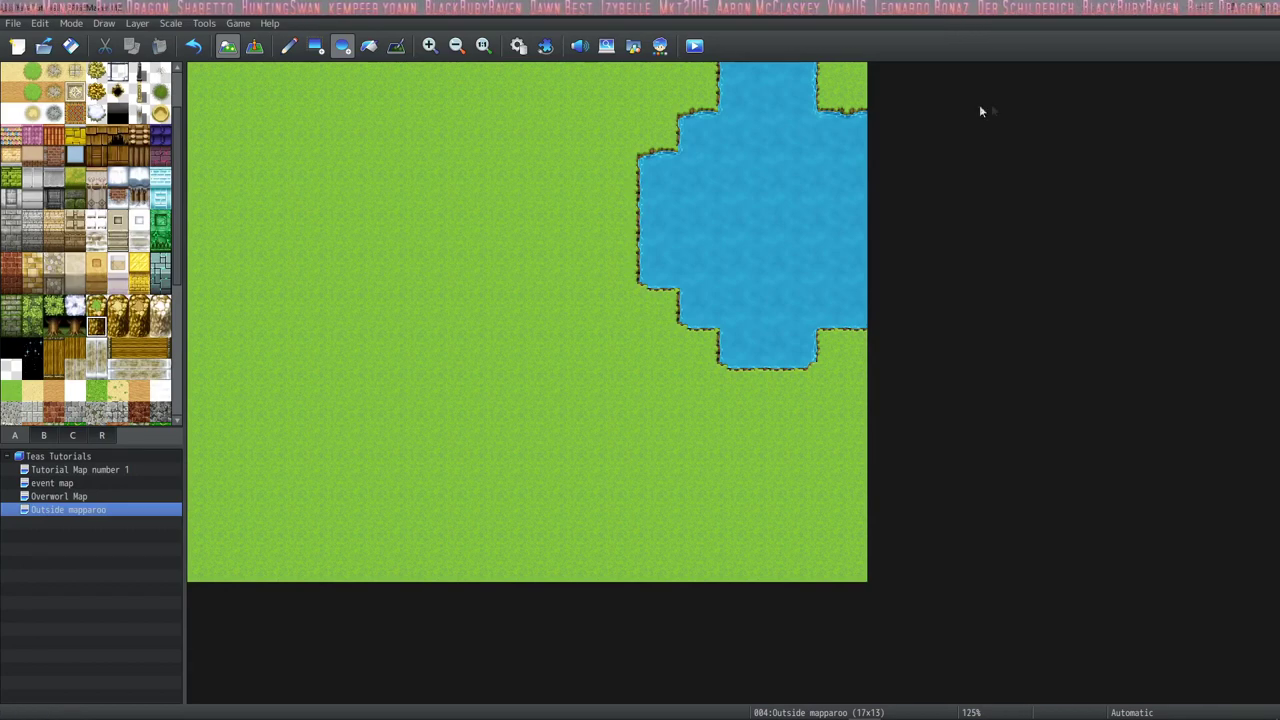
pyautogui.click(832, 92)
pyautogui.moveTo(829, 95); pyautogui.dragTo(734, 96)
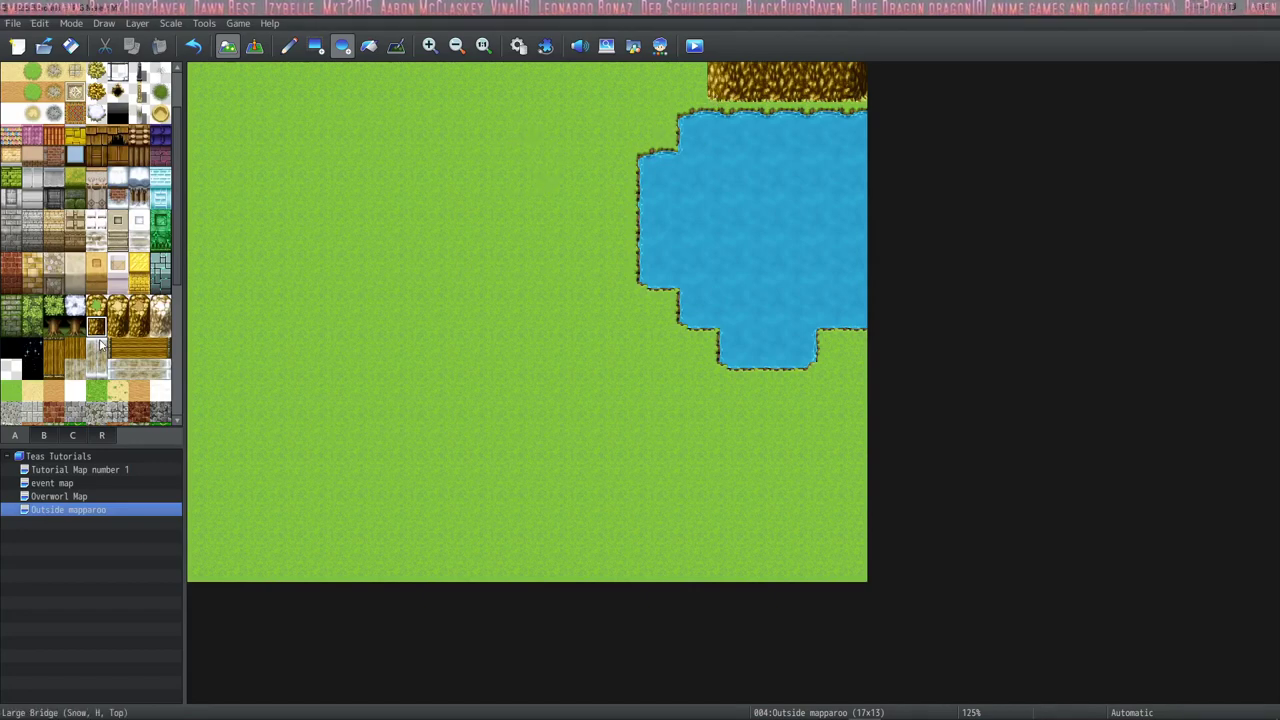
pyautogui.moveTo(847, 122); pyautogui.dragTo(727, 122)
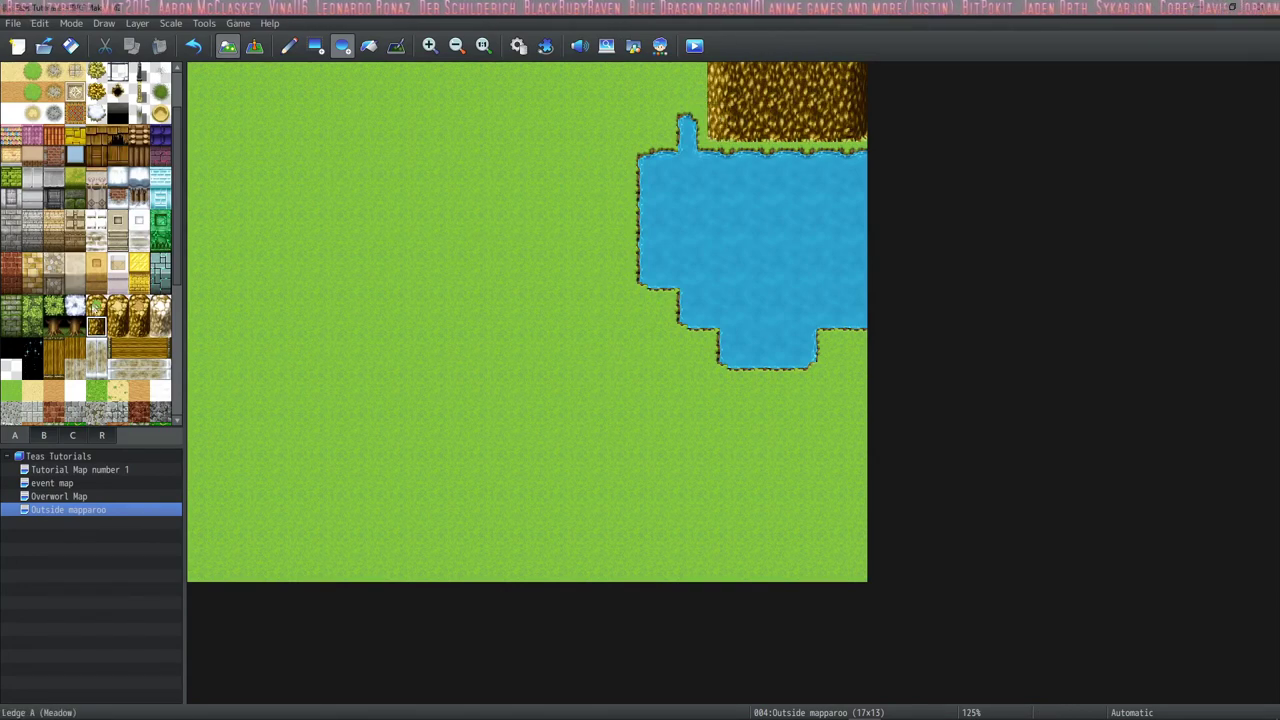
pyautogui.click(731, 78)
pyautogui.moveTo(731, 75); pyautogui.dragTo(848, 74)
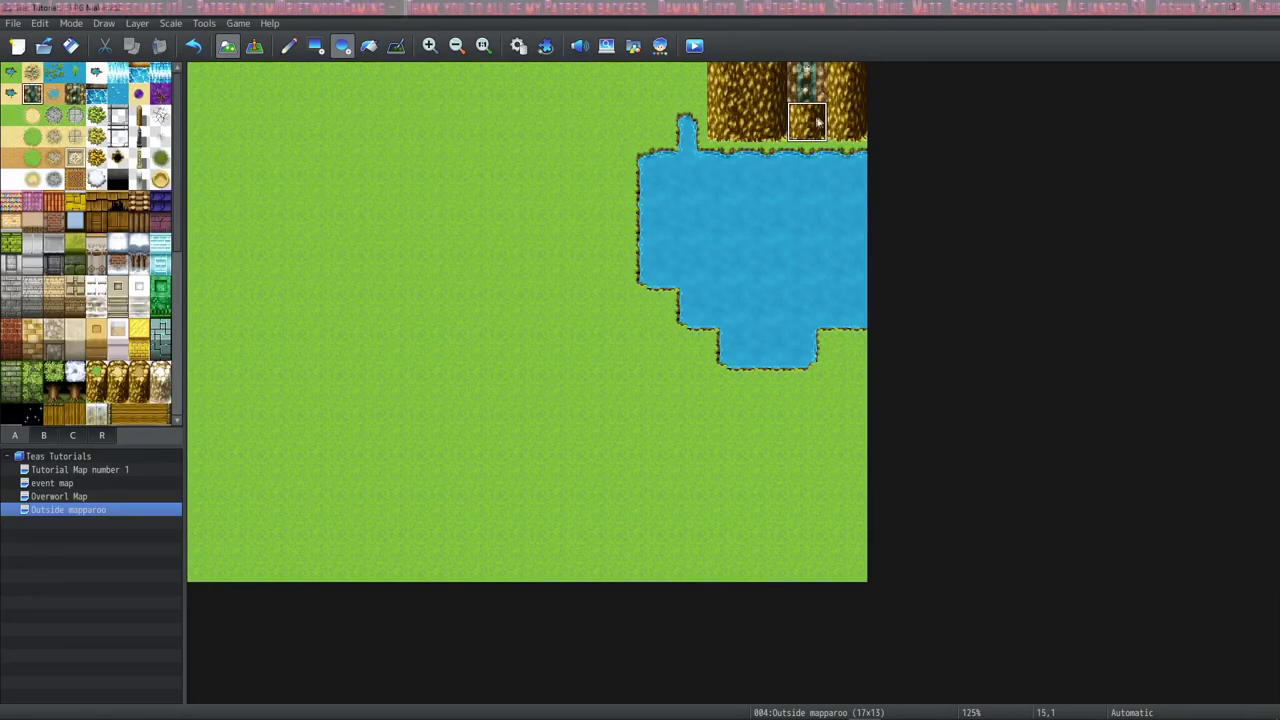
pyautogui.click(772, 120)
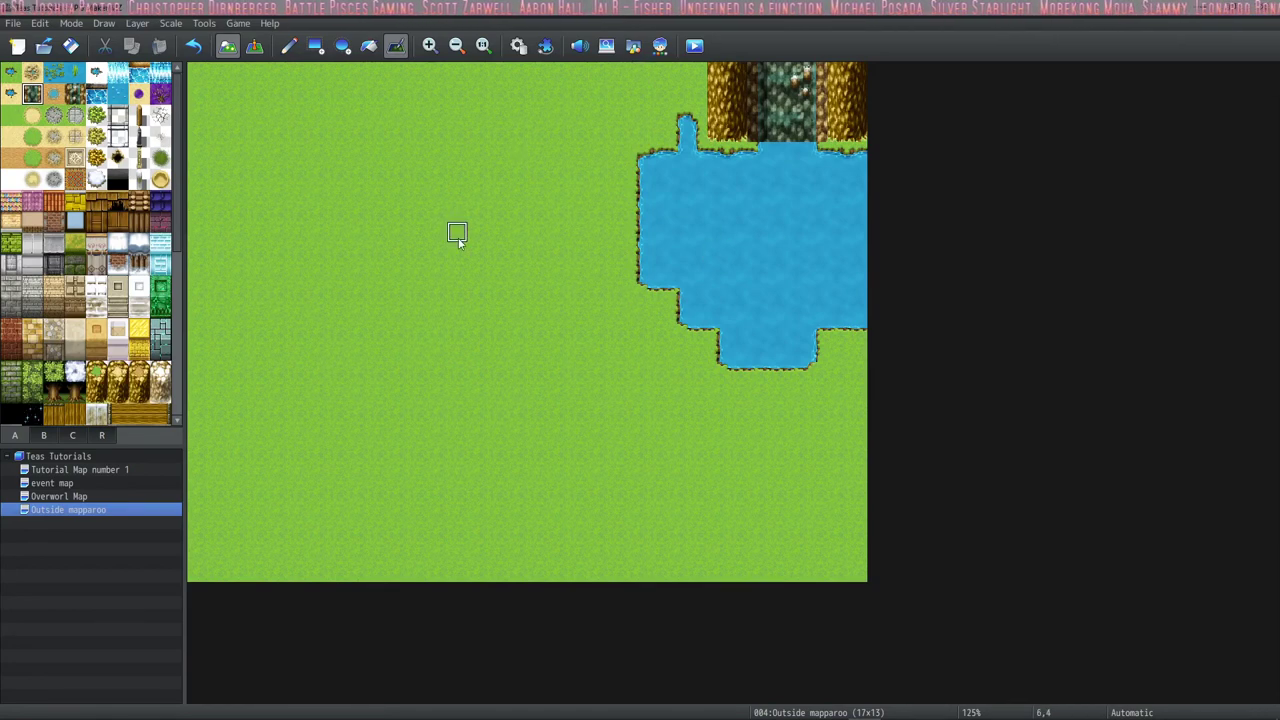
# Paint lily pads in the middle of the pond, discarding a trial swamp grass patch.
pyautogui.click(50, 76)
pyautogui.moveTo(780, 232)
pyautogui.mouseDown()
pyautogui.moveTo(733, 231)
pyautogui.moveTo(763, 270)
pyautogui.moveTo(766, 231)
pyautogui.mouseUp()
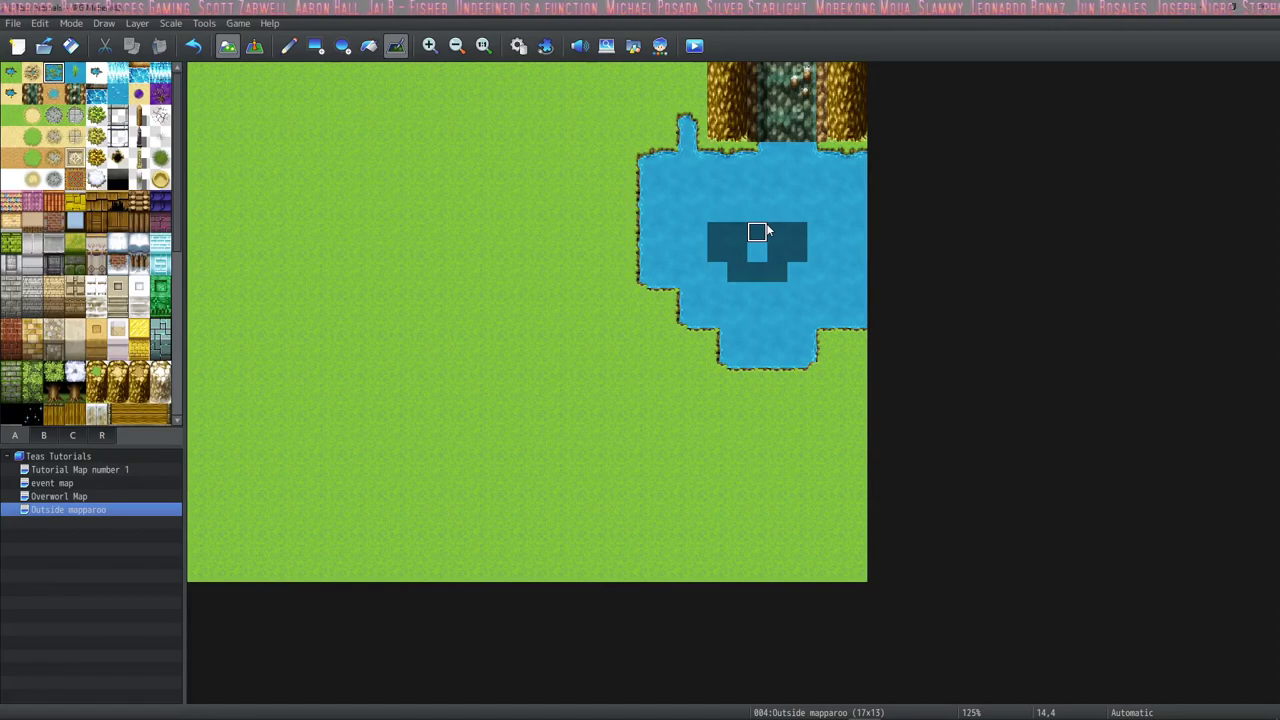
pyautogui.hotkey('ctrl', 'z')
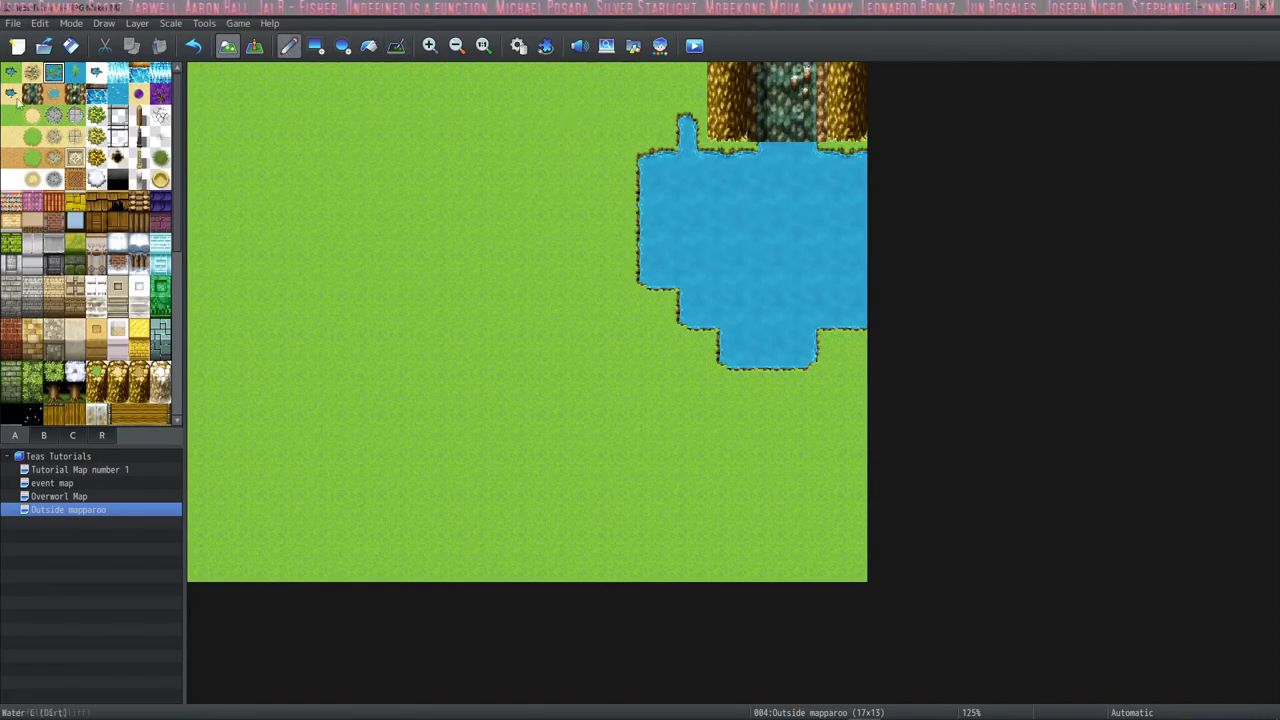
pyautogui.moveTo(766, 240)
pyautogui.mouseDown()
pyautogui.moveTo(730, 242)
pyautogui.moveTo(730, 256)
pyautogui.moveTo(748, 280)
pyautogui.moveTo(778, 270)
pyautogui.moveTo(767, 318)
pyautogui.mouseUp()
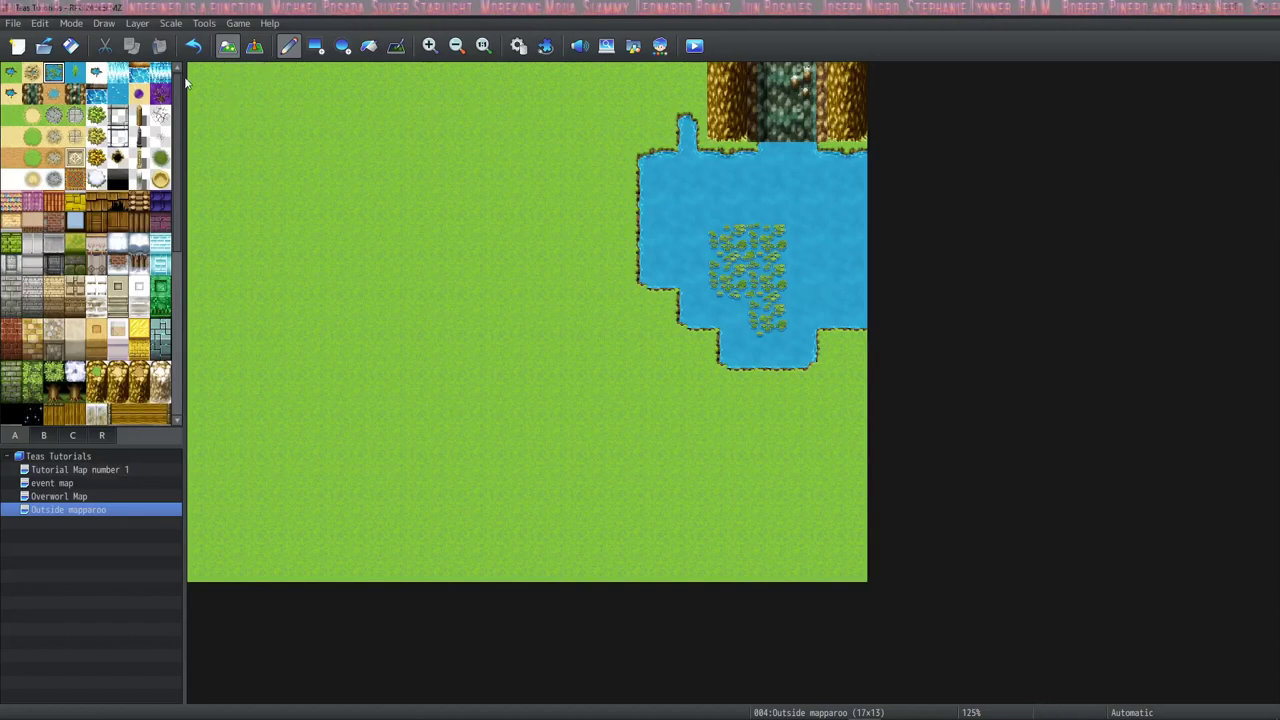
# Paint Swamp Grass along the pond's upper-right corner and down its right edge.
pyautogui.click(75, 73)
pyautogui.moveTo(810, 200); pyautogui.dragTo(860, 190)
pyautogui.click(858, 238)
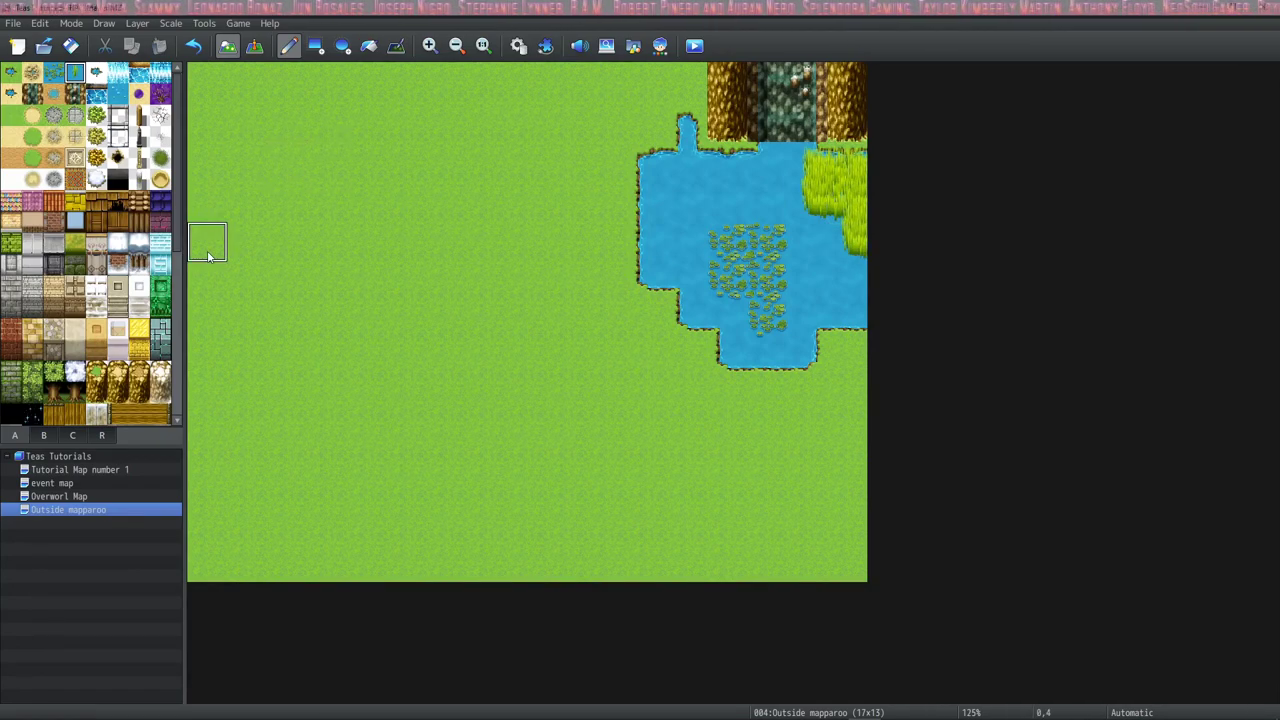
pyautogui.scroll(-3, 126, 385)
# Paint a row of Forest A trees along the top-left with a bush border above.
pyautogui.scroll(-2, 126, 390)
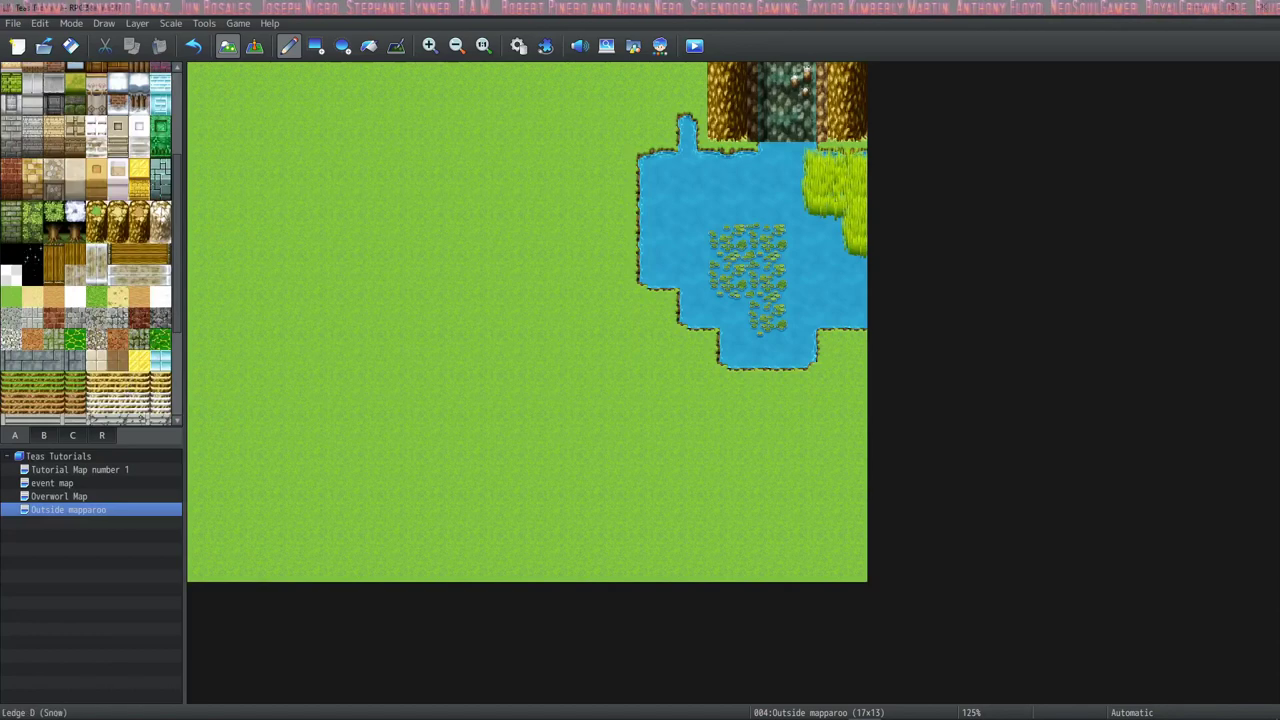
pyautogui.moveTo(207, 82)
pyautogui.mouseDown()
pyautogui.moveTo(375, 97)
pyautogui.moveTo(196, 155)
pyautogui.moveTo(258, 108)
pyautogui.mouseUp()
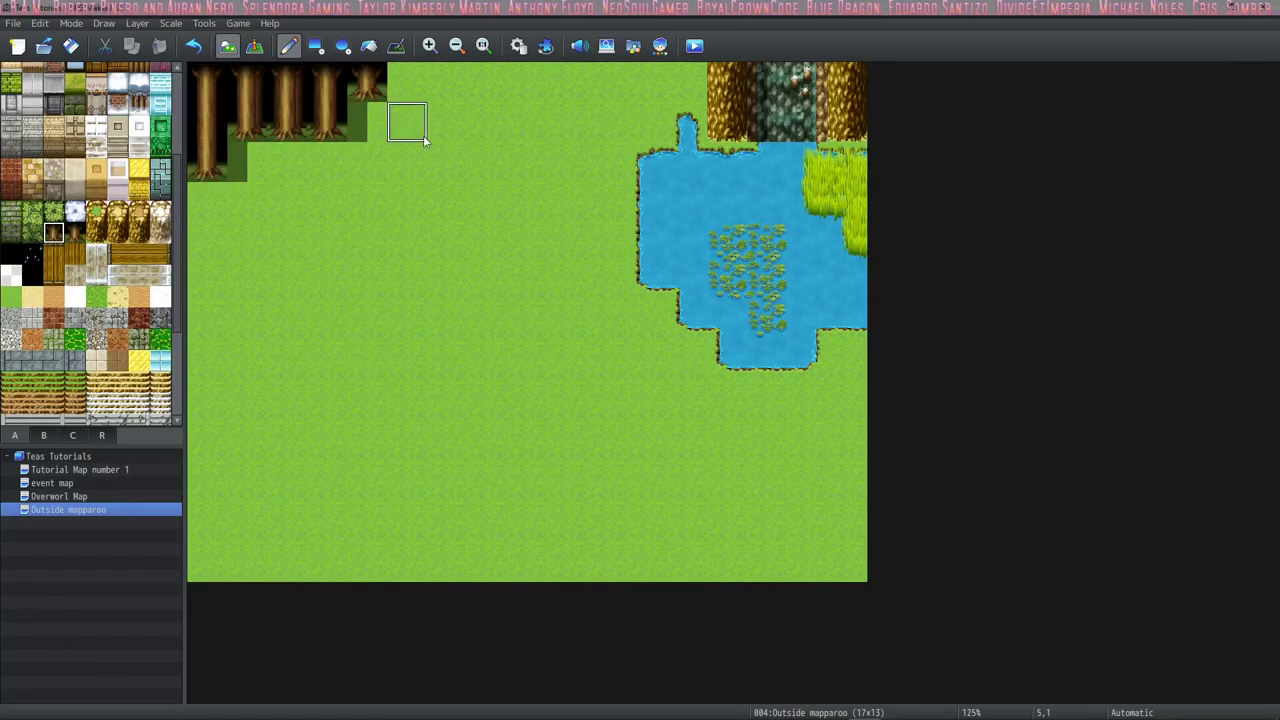
pyautogui.rightClick(252, 94)
pyautogui.click(207, 82)
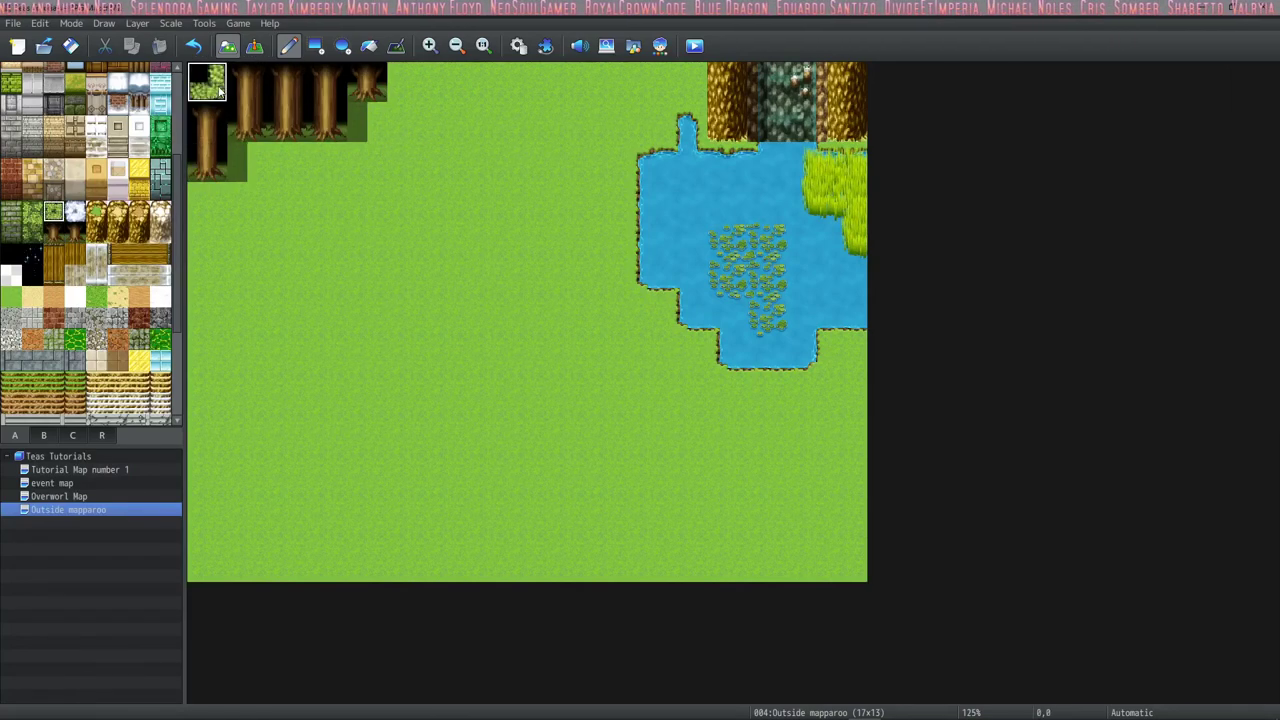
pyautogui.click(245, 57)
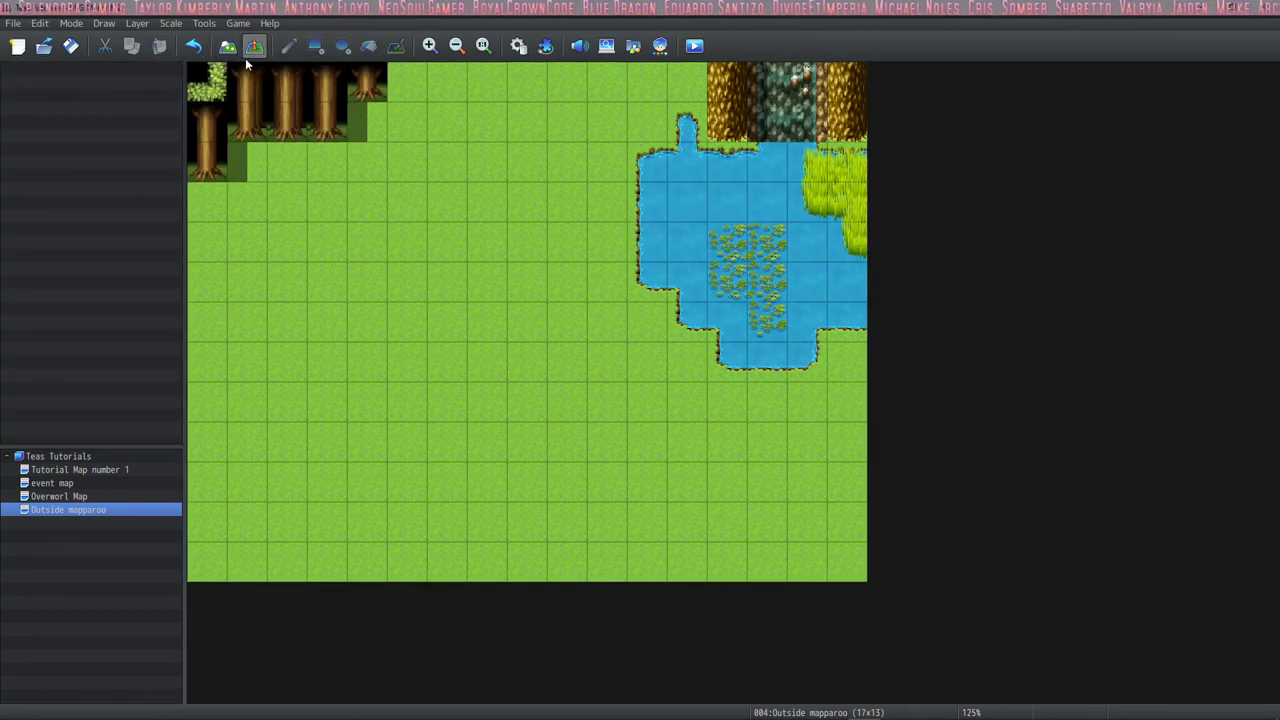
pyautogui.click(227, 46)
pyautogui.moveTo(227, 84)
pyautogui.mouseDown()
pyautogui.moveTo(368, 84)
pyautogui.moveTo(227, 112)
pyautogui.mouseUp()
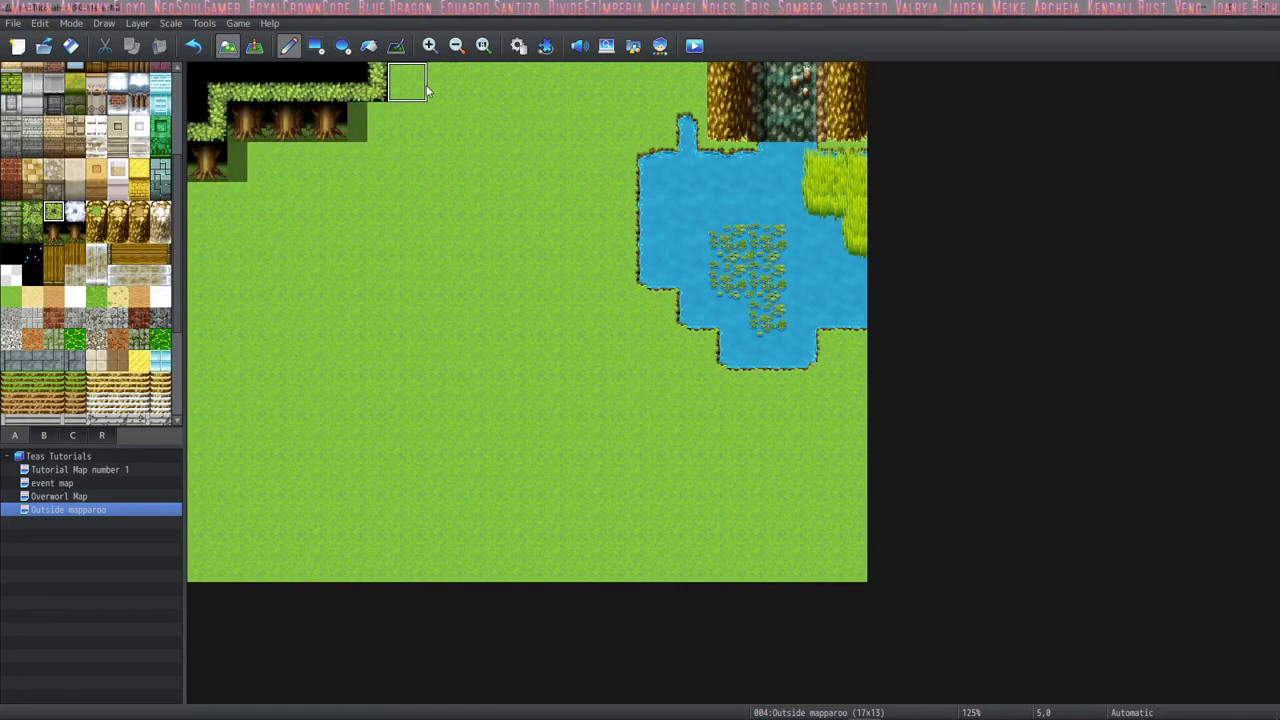
# Add tree-trunk tiles beneath the row so the trees stand two tiles tall.
pyautogui.click(53, 232)
pyautogui.click(375, 126)
pyautogui.moveTo(378, 131)
pyautogui.mouseDown()
pyautogui.moveTo(248, 155)
pyautogui.moveTo(362, 155)
pyautogui.moveTo(224, 171)
pyautogui.moveTo(215, 205)
pyautogui.mouseUp()
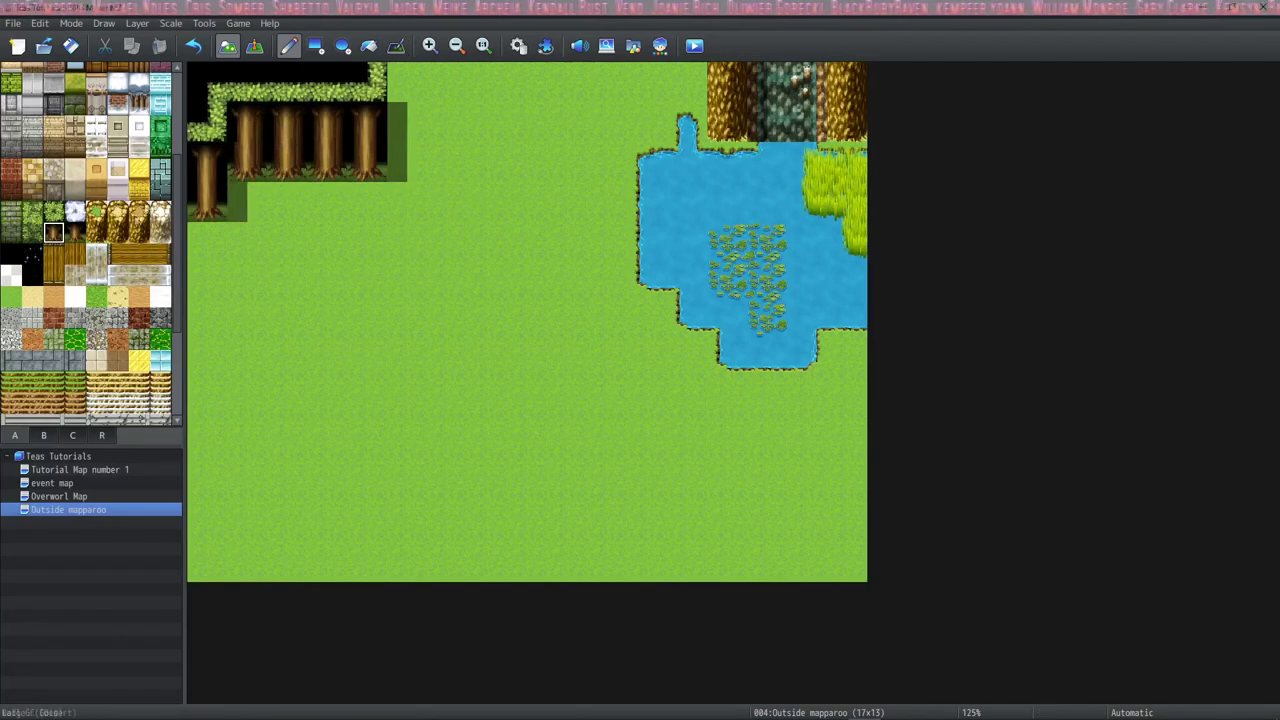
pyautogui.scroll(-1, 99, 312)
pyautogui.scroll(-3, 99, 312)
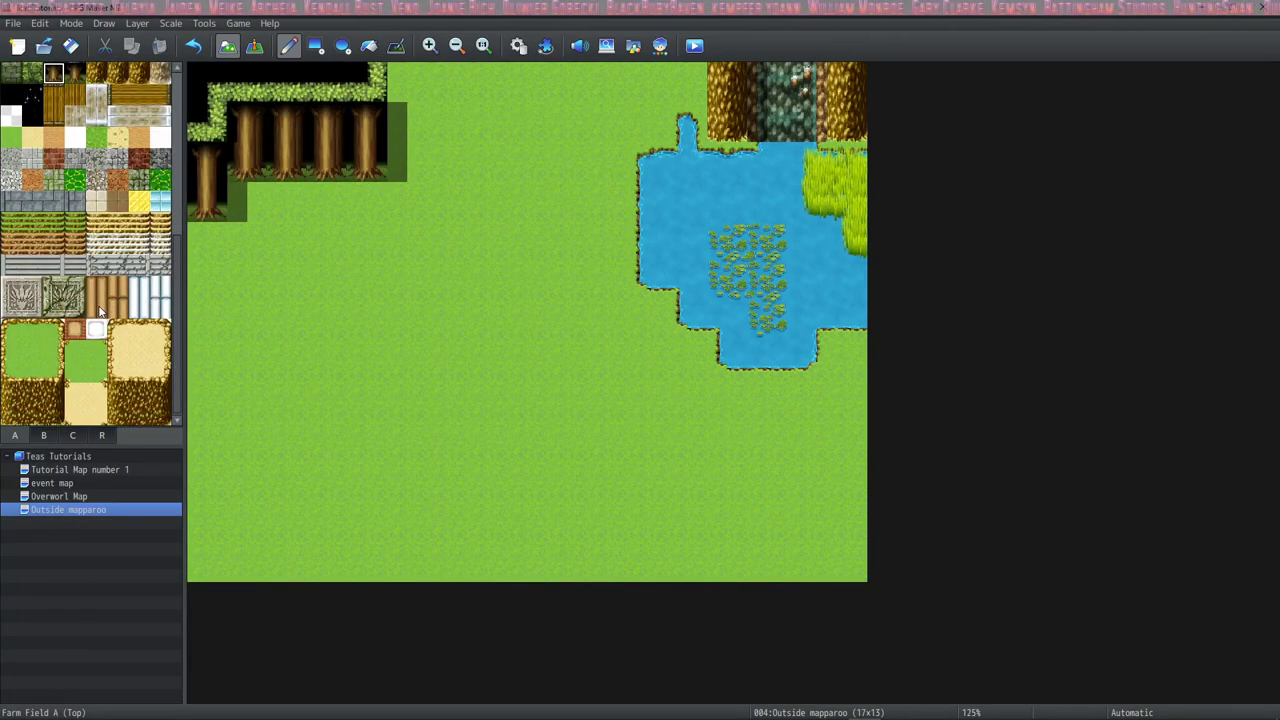
# Try a three-tile-wide wooden wall on the grass, then undo it.
pyautogui.scroll(5, 88, 309)
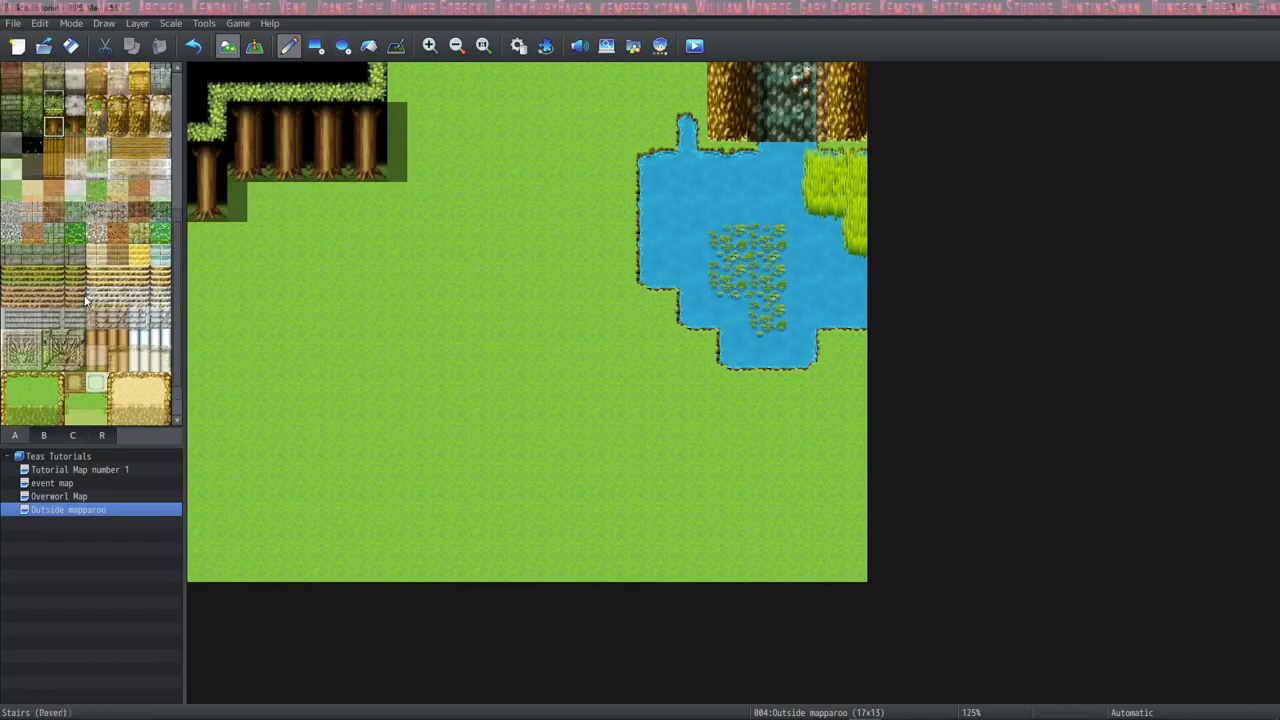
pyautogui.scroll(3, 88, 304)
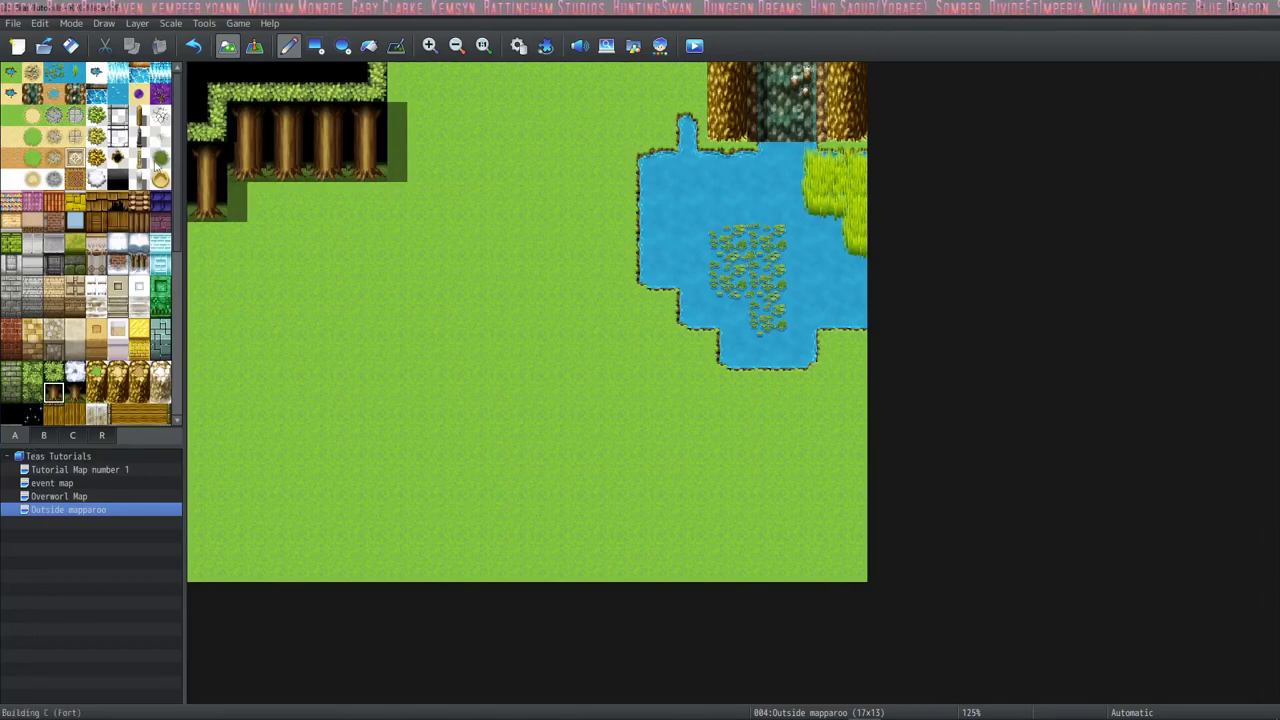
pyautogui.moveTo(294, 289); pyautogui.dragTo(304, 344)
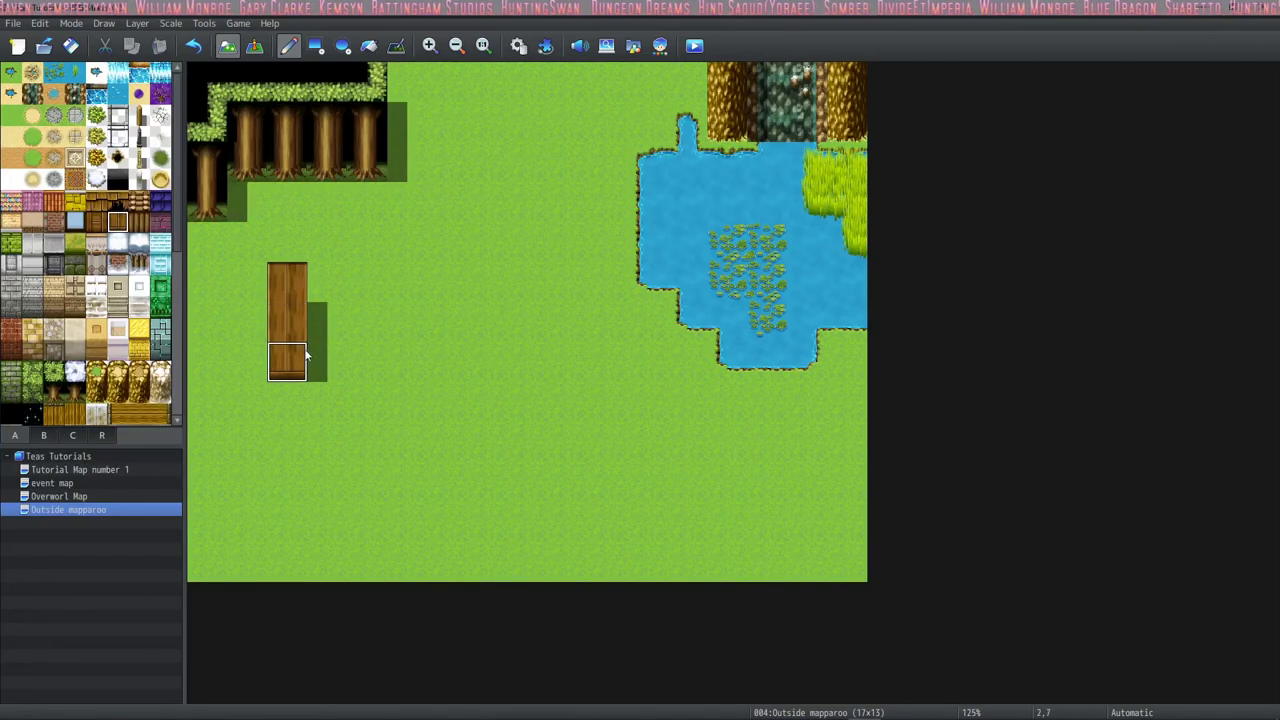
pyautogui.moveTo(320, 290); pyautogui.dragTo(320, 372)
pyautogui.moveTo(352, 300); pyautogui.dragTo(356, 362)
pyautogui.click(336, 316)
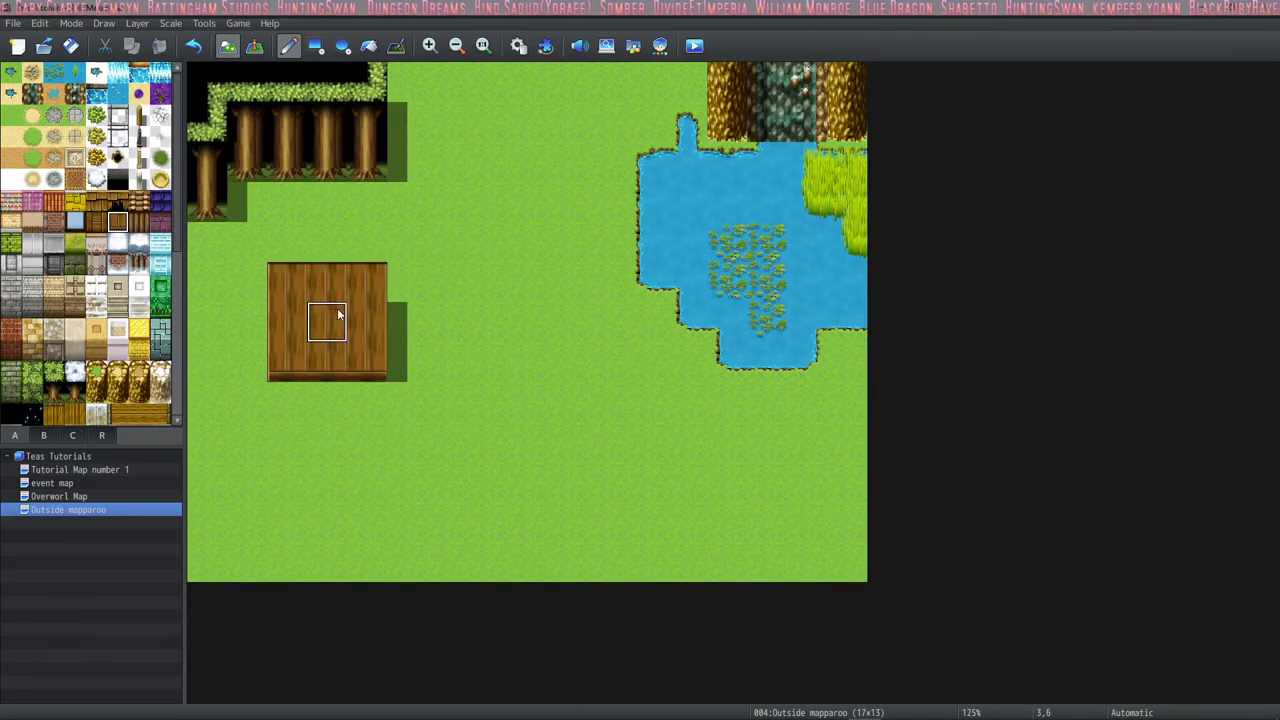
pyautogui.hotkey('ctrl', 'z')
pyautogui.hotkey('ctrl', 'z')
pyautogui.hotkey('ctrl', 'z')
pyautogui.hotkey('ctrl', 'z')
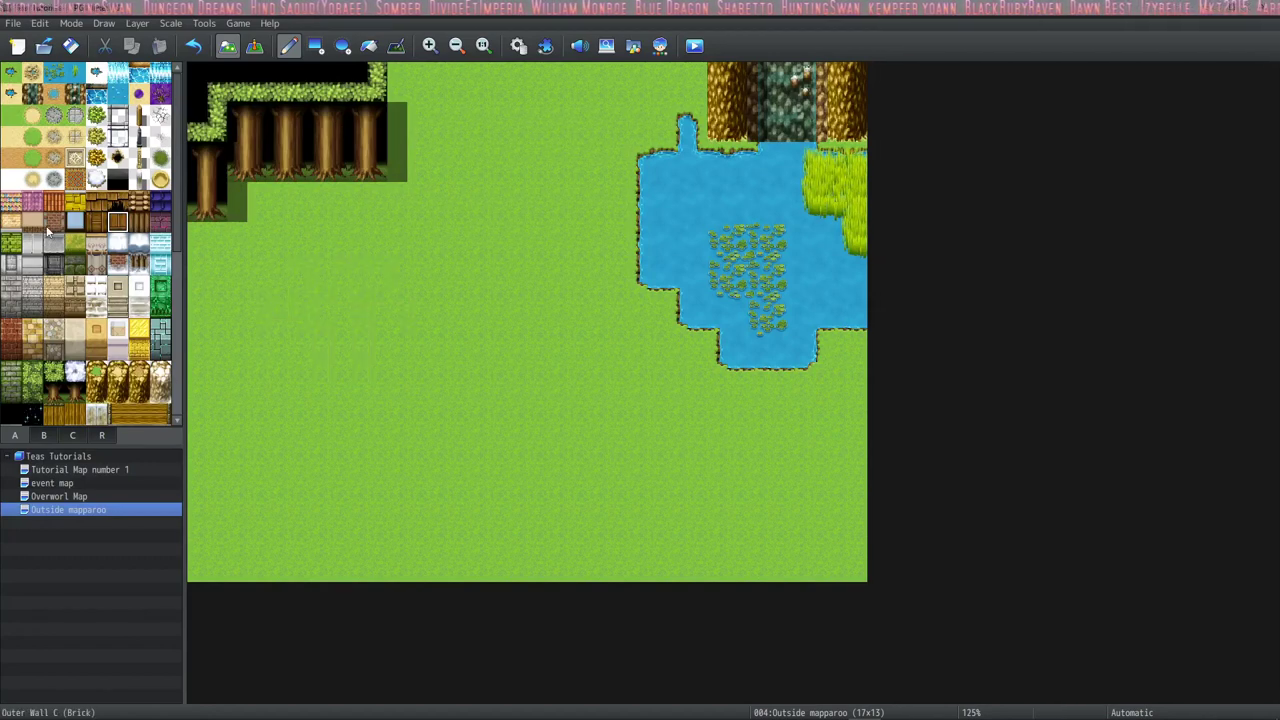
# Try a brick wall column and undo it, leaving the map plain grass.
pyautogui.moveTo(327, 281)
pyautogui.mouseDown()
pyautogui.moveTo(308, 369)
pyautogui.moveTo(328, 353)
pyautogui.moveTo(307, 363)
pyautogui.moveTo(306, 290)
pyautogui.mouseUp()
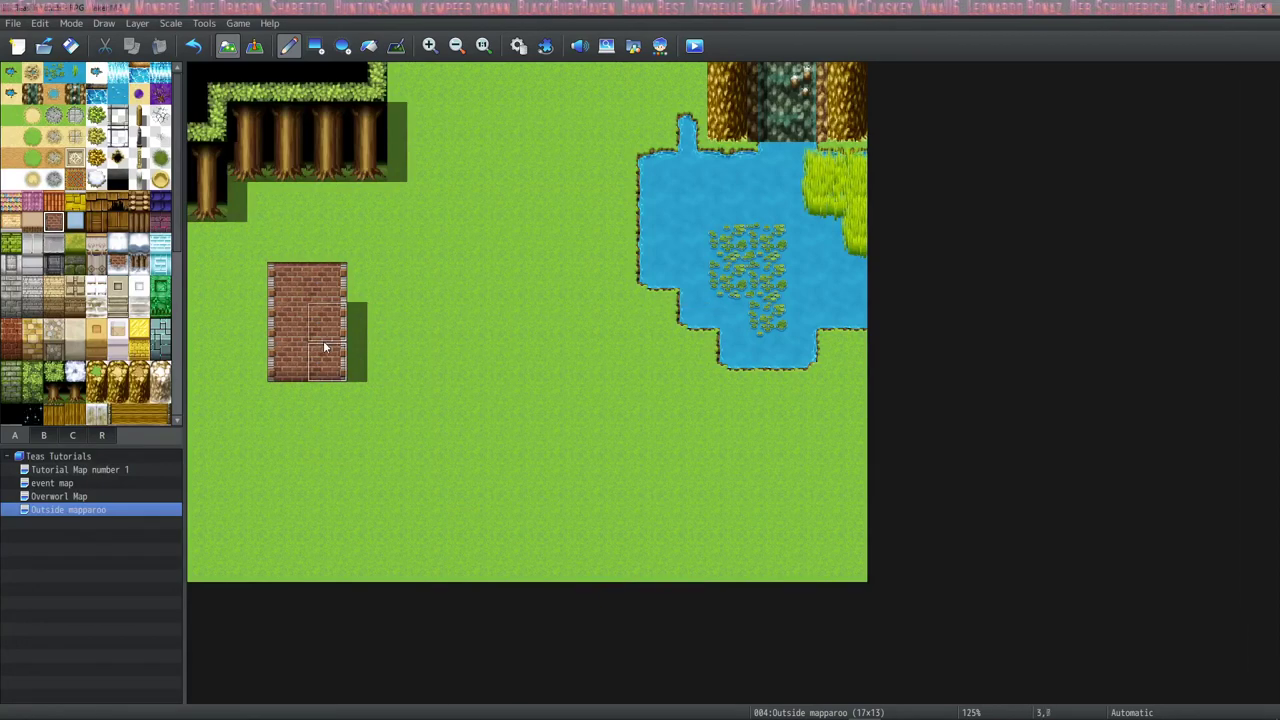
pyautogui.hotkey('ctrl', 'z')
pyautogui.hotkey('ctrl', 'z')
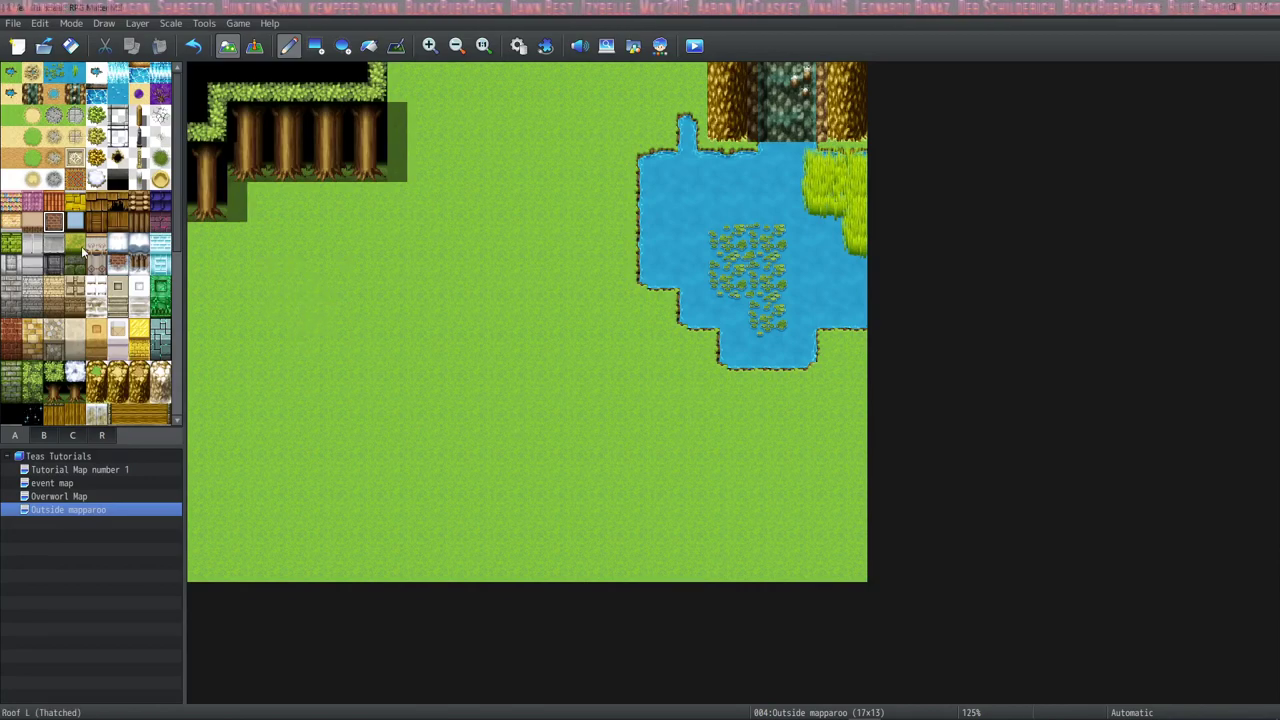
pyautogui.click(71, 436)
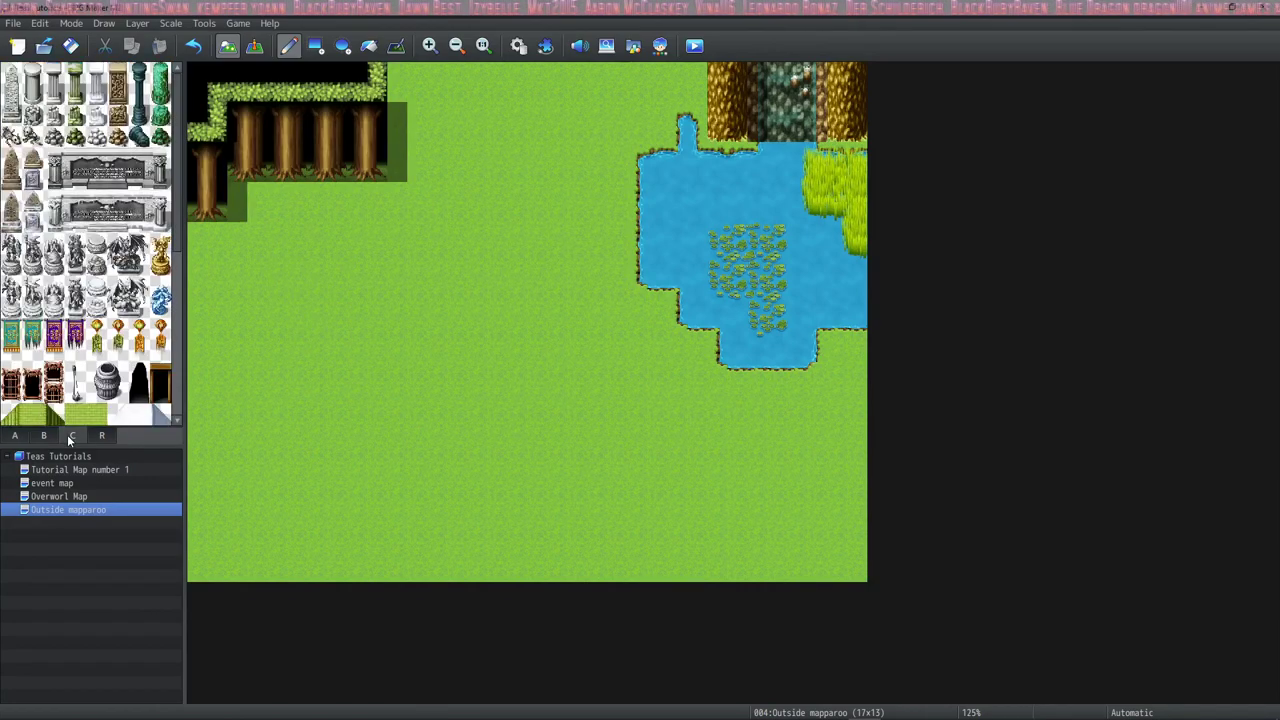
# Outline the L-shaped roof with wood roof edge tiles and fill its interior with wood roof.
pyautogui.scroll(-5, 98, 291)
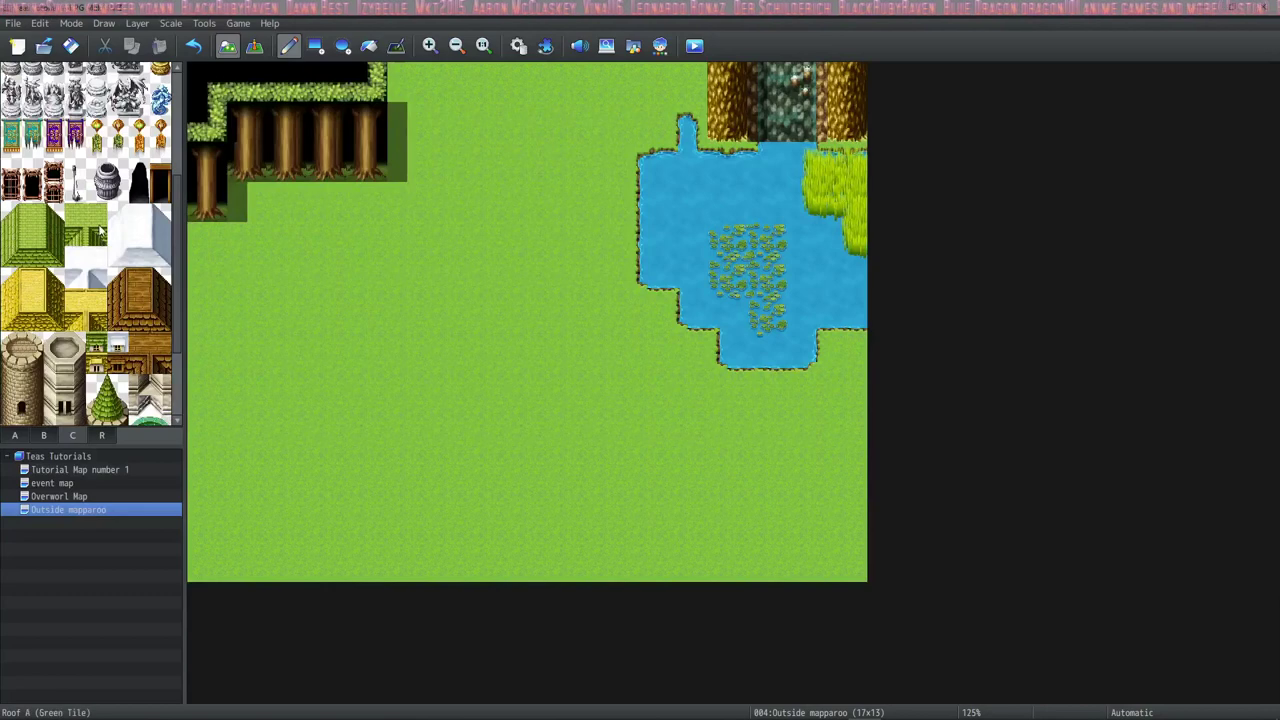
pyautogui.click(488, 362)
pyautogui.moveTo(527, 362)
pyautogui.mouseDown()
pyautogui.moveTo(538, 290)
pyautogui.moveTo(497, 240)
pyautogui.moveTo(277, 224)
pyautogui.moveTo(201, 255)
pyautogui.moveTo(207, 245)
pyautogui.moveTo(207, 480)
pyautogui.mouseUp()
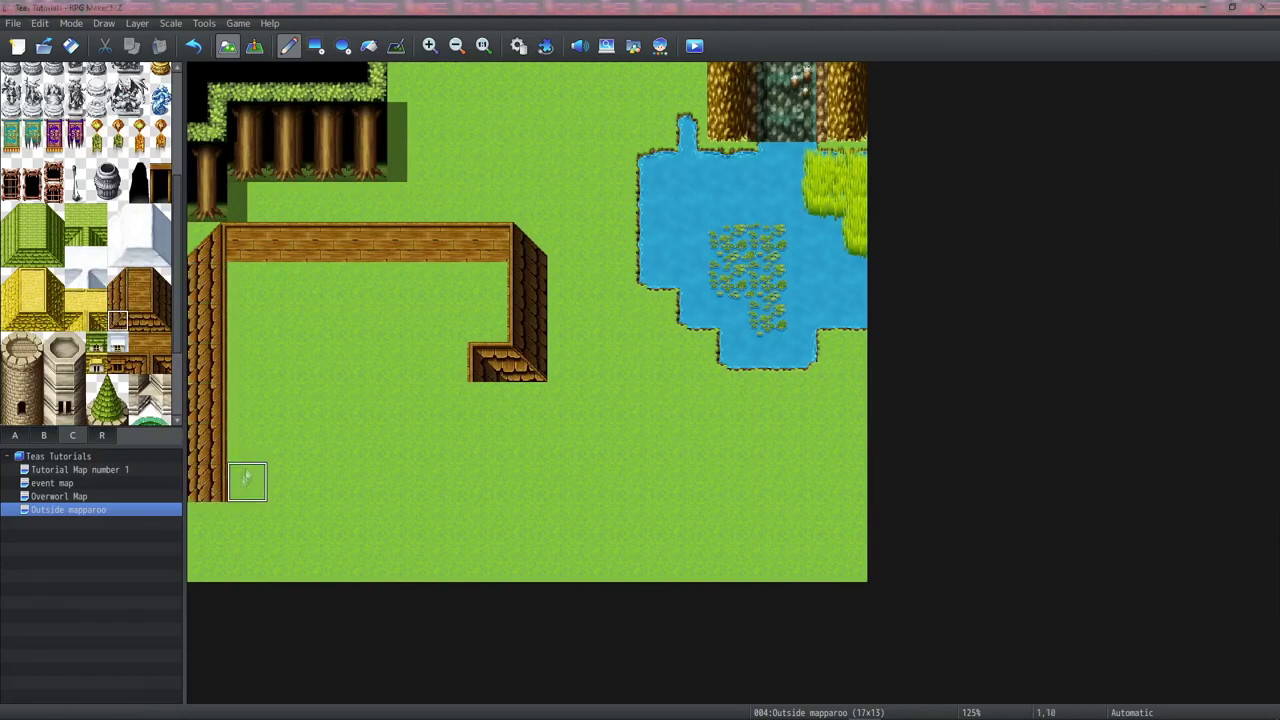
pyautogui.moveTo(118, 321); pyautogui.dragTo(148, 322)
pyautogui.moveTo(245, 482)
pyautogui.mouseDown()
pyautogui.moveTo(329, 486)
pyautogui.moveTo(367, 450)
pyautogui.moveTo(368, 390)
pyautogui.moveTo(480, 362)
pyautogui.mouseUp()
pyautogui.click(145, 291)
pyautogui.moveTo(240, 280)
pyautogui.mouseDown()
pyautogui.moveTo(497, 297)
pyautogui.moveTo(253, 358)
pyautogui.moveTo(328, 362)
pyautogui.moveTo(336, 402)
pyautogui.moveTo(335, 445)
pyautogui.mouseUp()
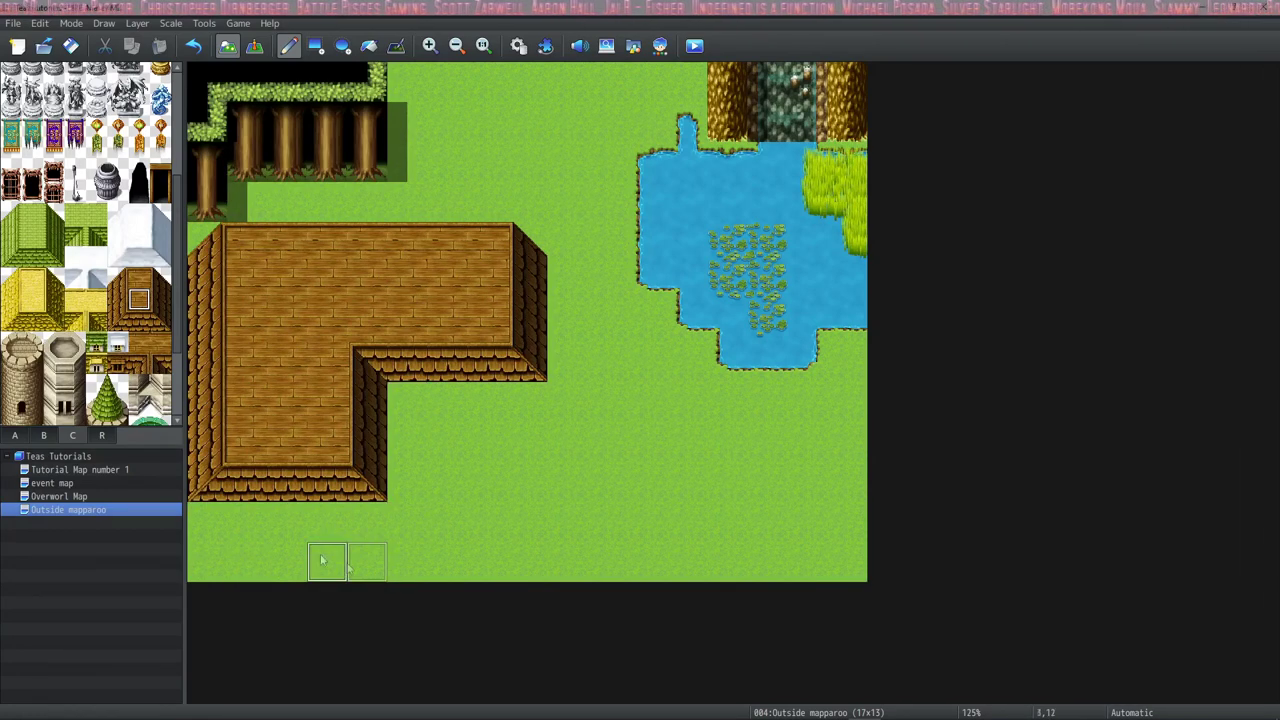
# Set Outside mapparoo's Height to 15, giving a 17x15 map, and paint plain grass on the new bottom rows.
pyautogui.doubleClick(90, 509)
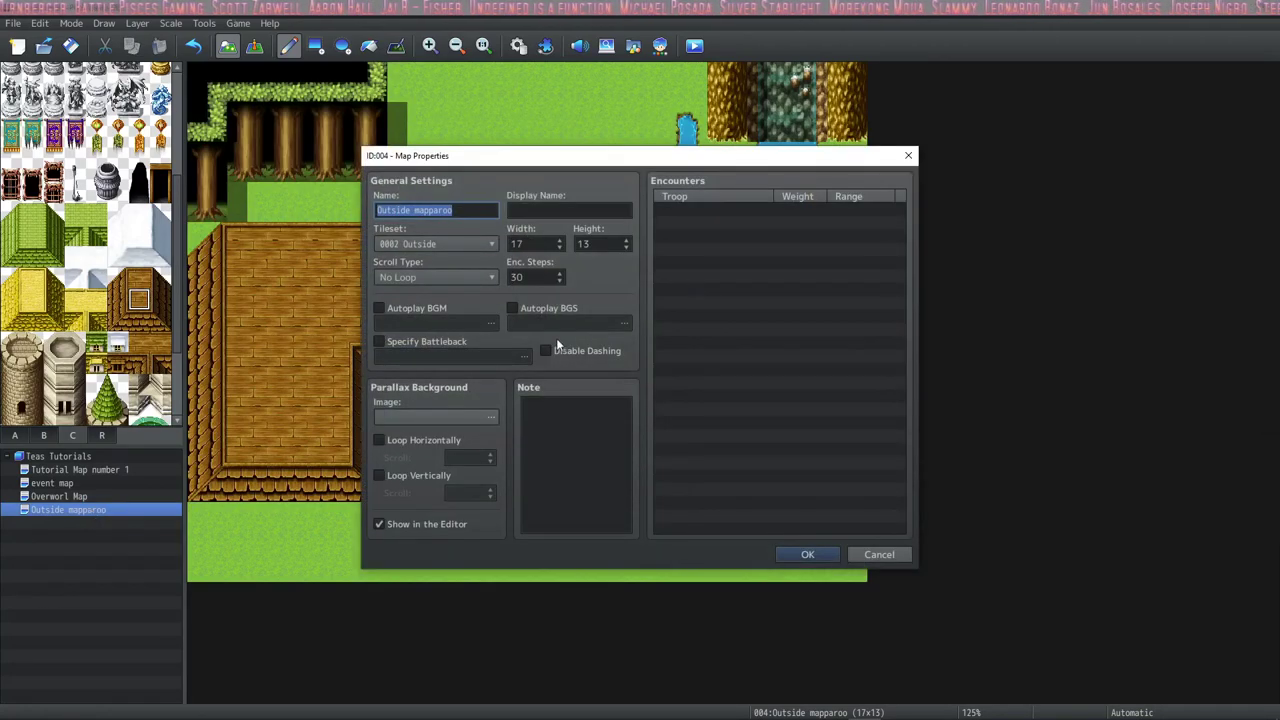
pyautogui.click(575, 244)
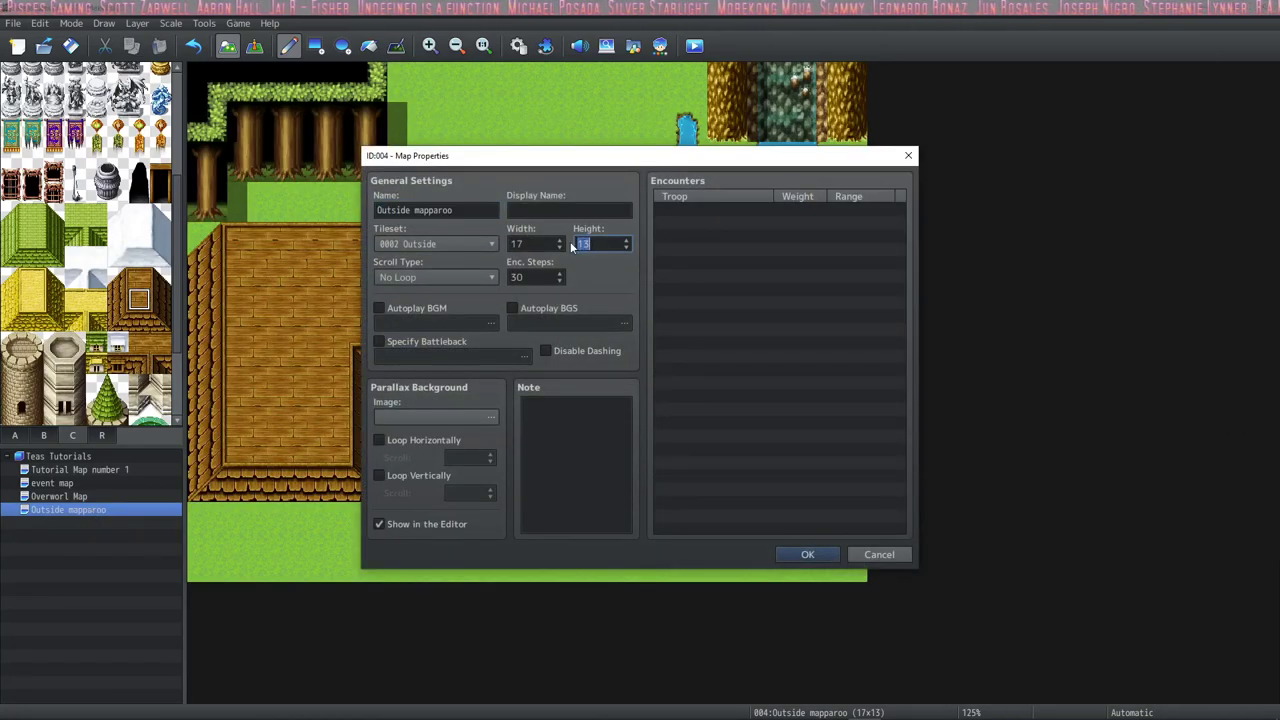
pyautogui.click(826, 554)
pyautogui.click(11, 115)
pyautogui.moveTo(208, 602)
pyautogui.mouseDown()
pyautogui.moveTo(800, 640)
pyautogui.moveTo(516, 524)
pyautogui.mouseUp()
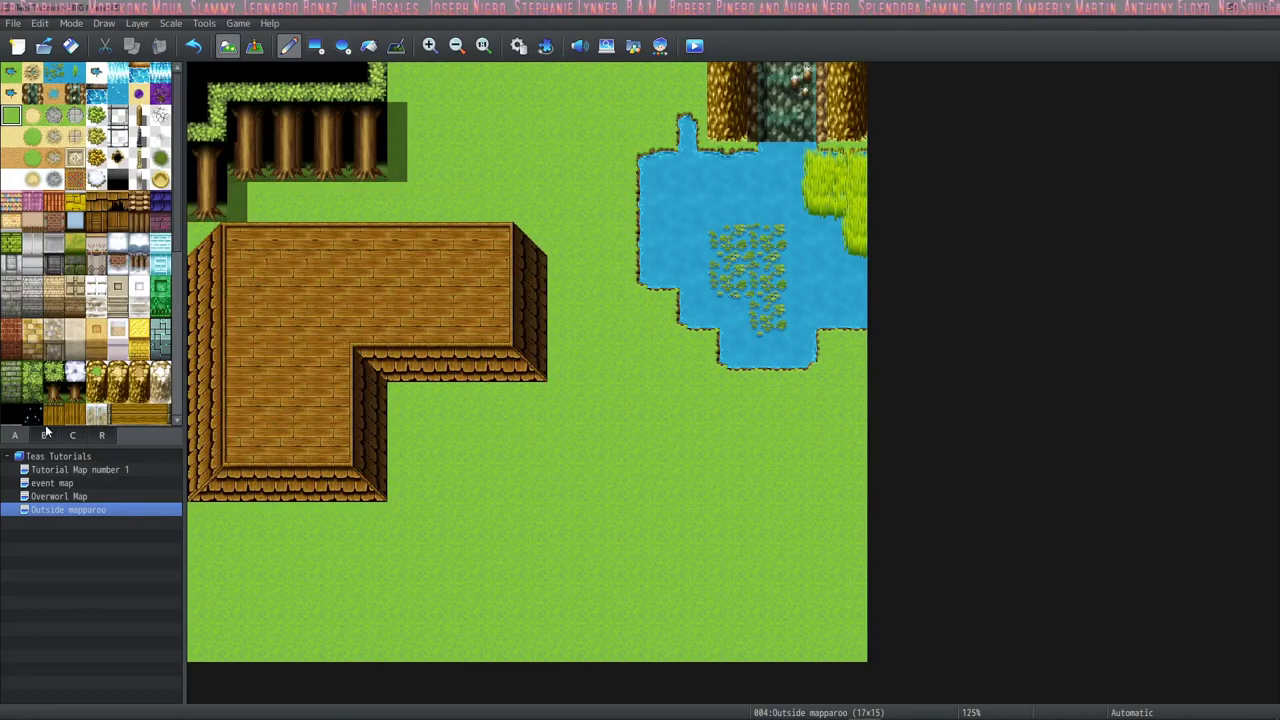
# Paint brick wall under the lower roof edge and under the upper roof's right side.
pyautogui.click(57, 222)
pyautogui.moveTo(207, 522)
pyautogui.mouseDown()
pyautogui.moveTo(207, 540)
pyautogui.moveTo(366, 560)
pyautogui.mouseUp()
pyautogui.moveTo(408, 400); pyautogui.dragTo(408, 434)
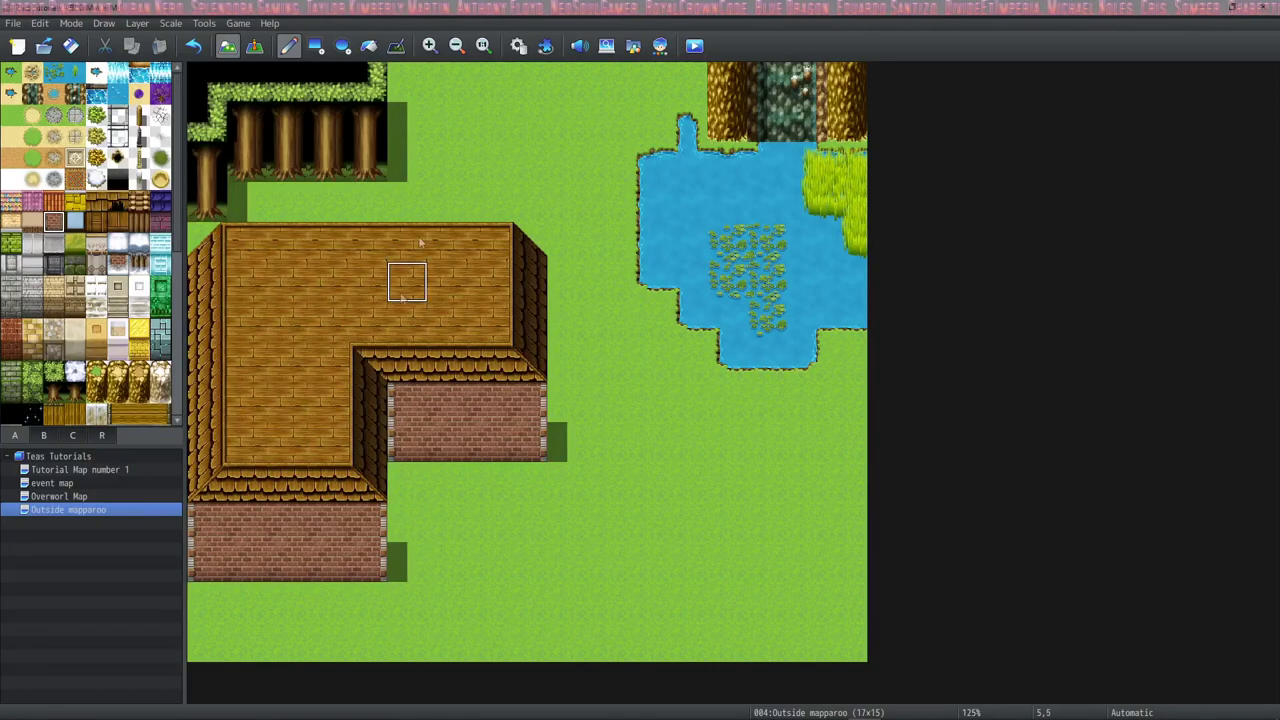
# Use the Shadow Pen to shade the right sides of the upper and lower buildings.
pyautogui.click(395, 46)
pyautogui.moveTo(556, 314)
pyautogui.mouseDown()
pyautogui.moveTo(557, 286)
pyautogui.moveTo(557, 446)
pyautogui.mouseUp()
pyautogui.moveTo(396, 395); pyautogui.dragTo(395, 542)
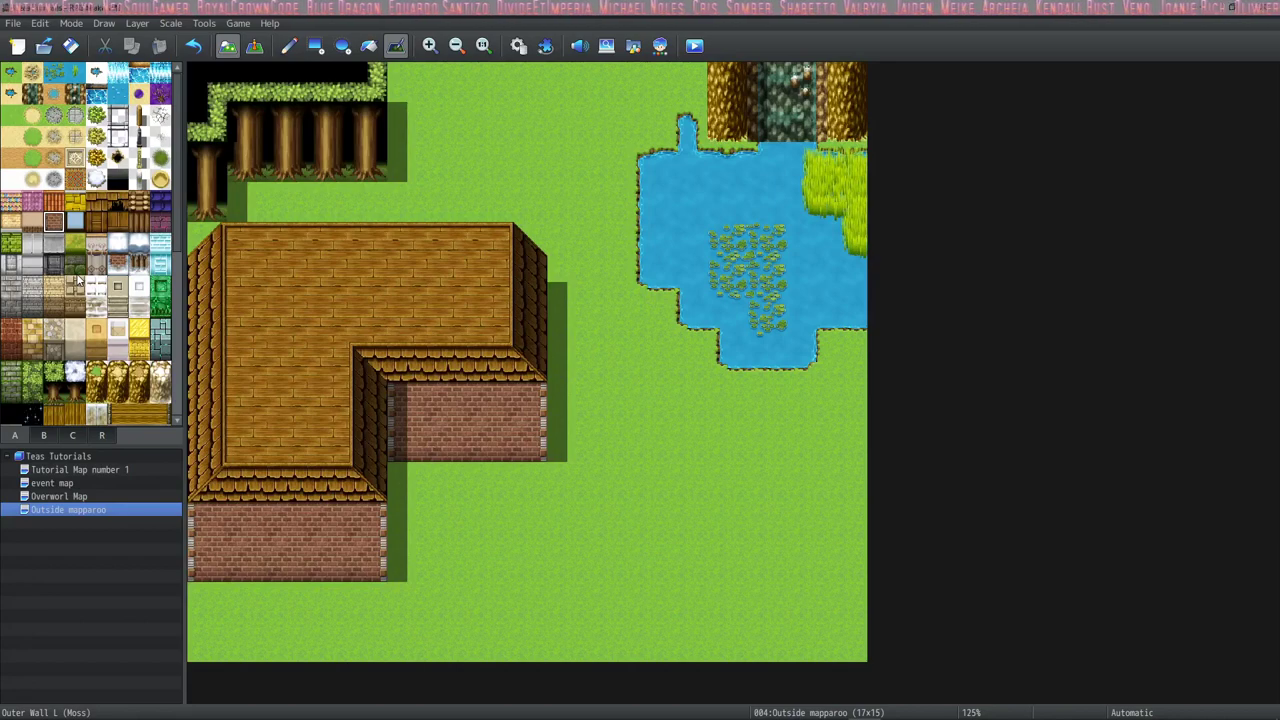
# Place a chimney tile from tab B on the roof.
pyautogui.press('Tab')
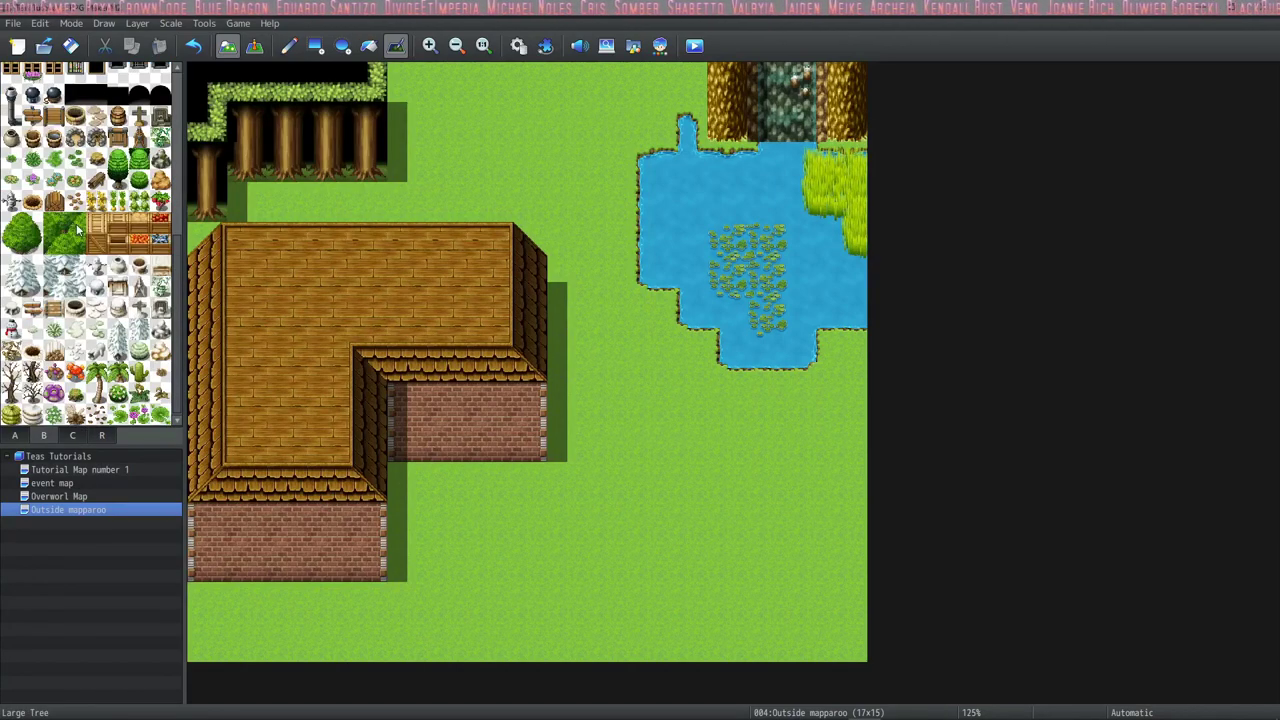
pyautogui.scroll(3, 90, 245)
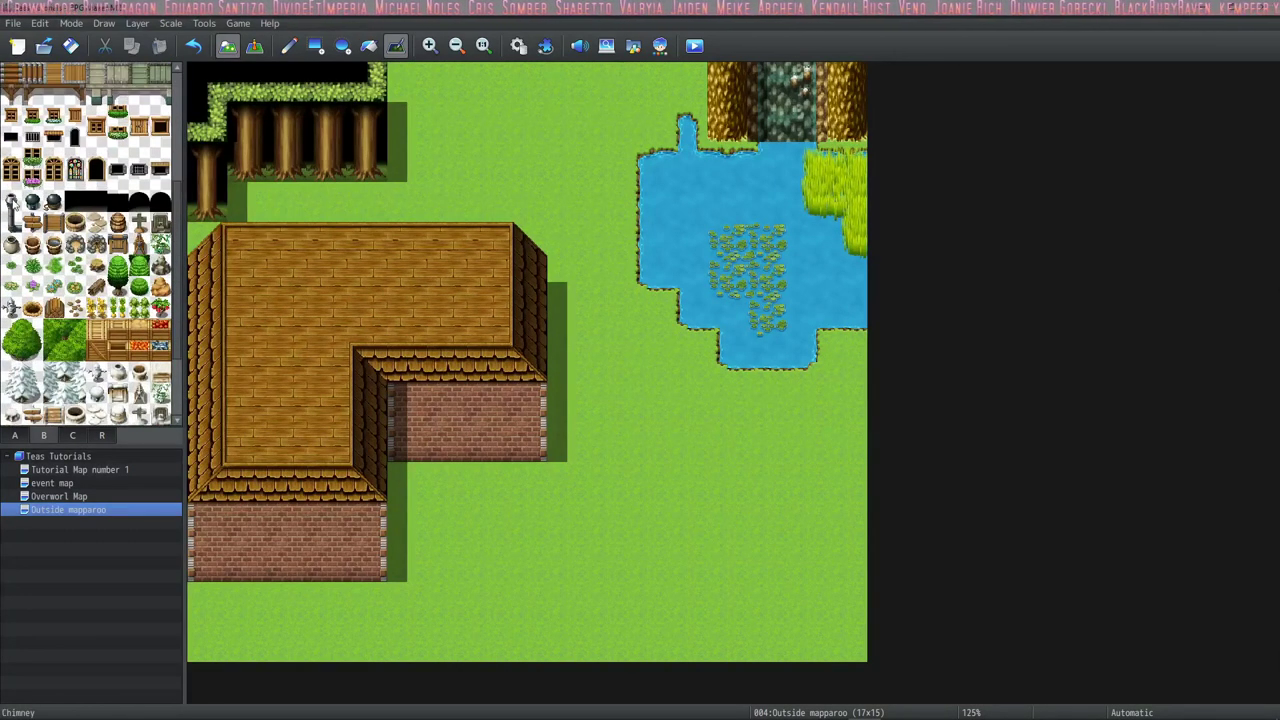
pyautogui.click(31, 204)
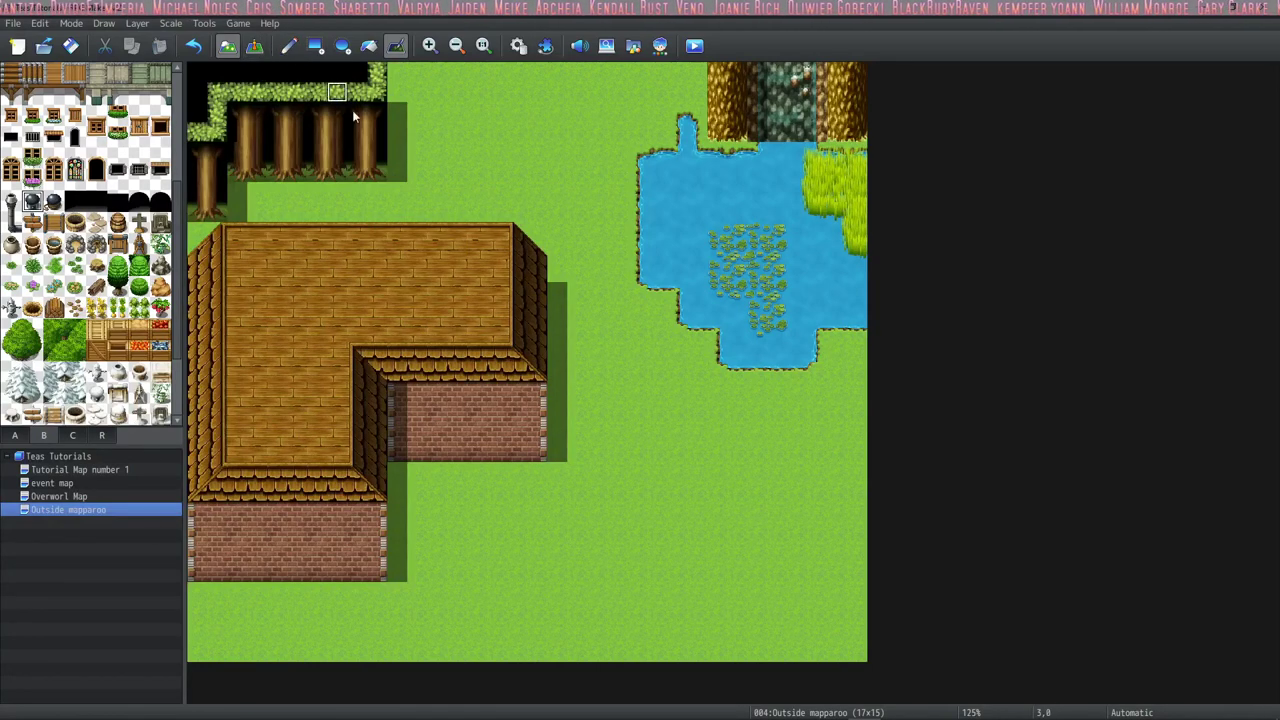
pyautogui.click(279, 47)
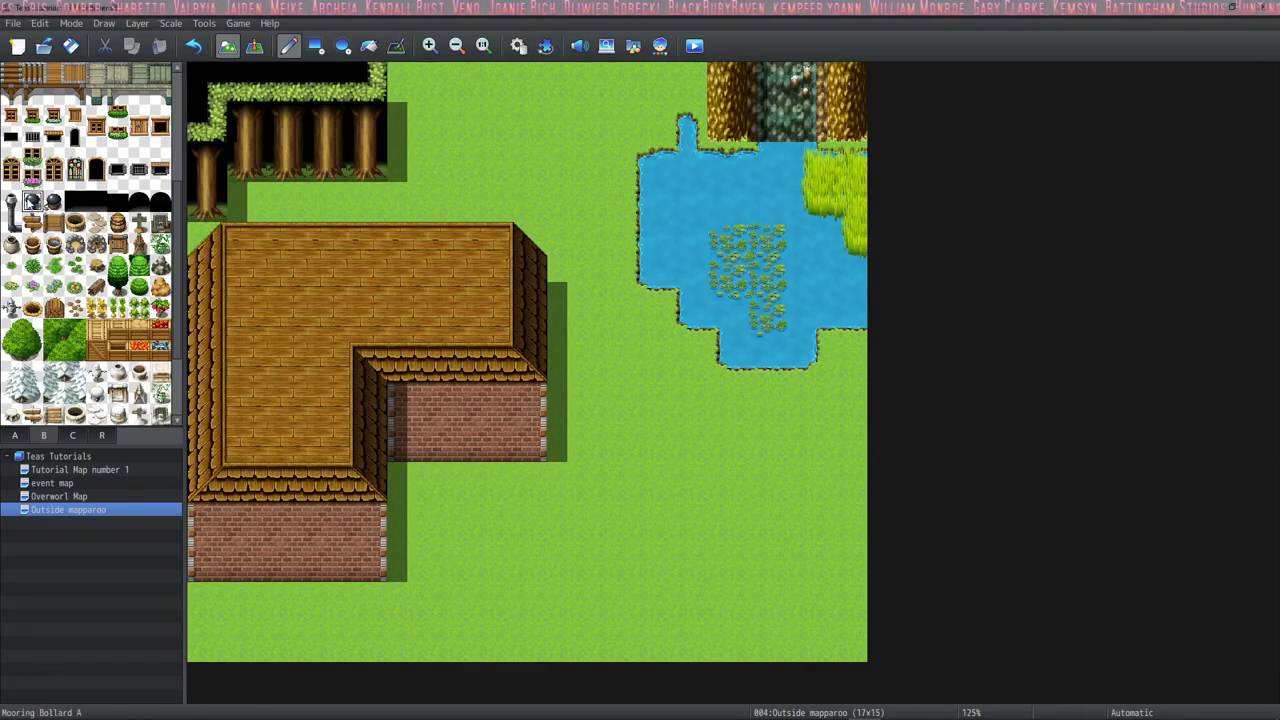
pyautogui.click(447, 283)
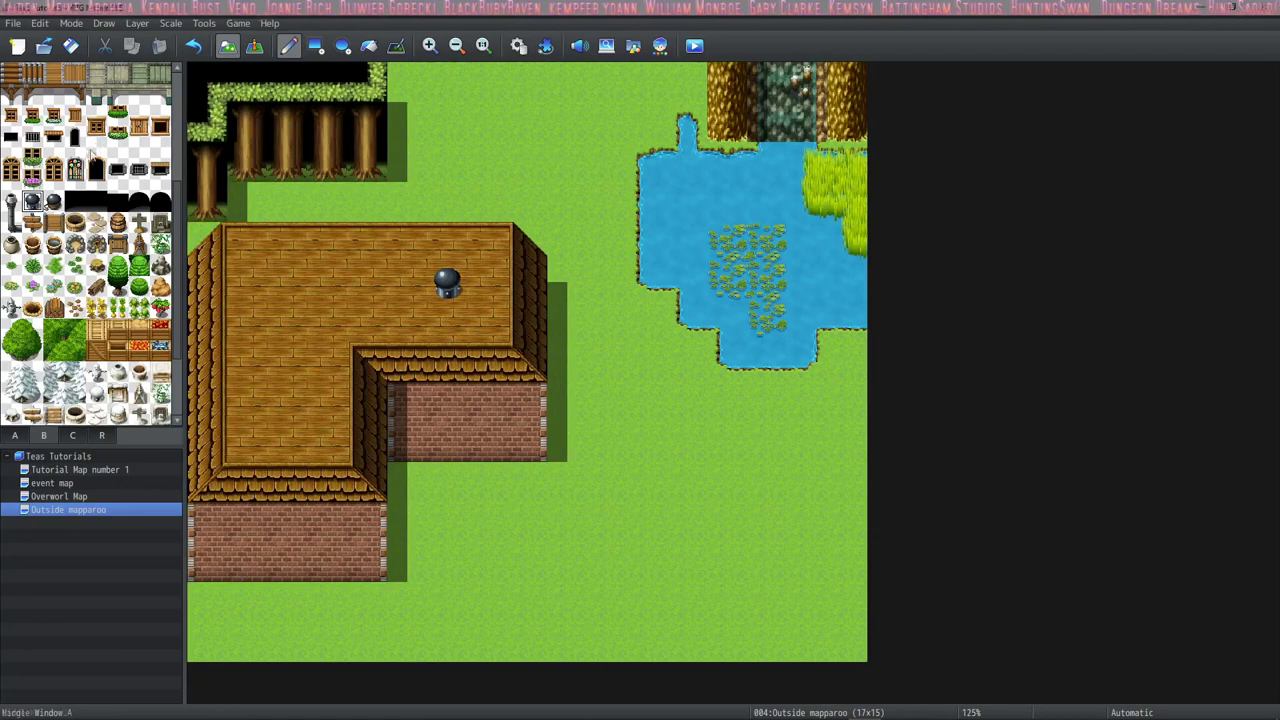
# Add arched windows to both brick walls and a black doorway in the upper wall.
pyautogui.click(53, 168)
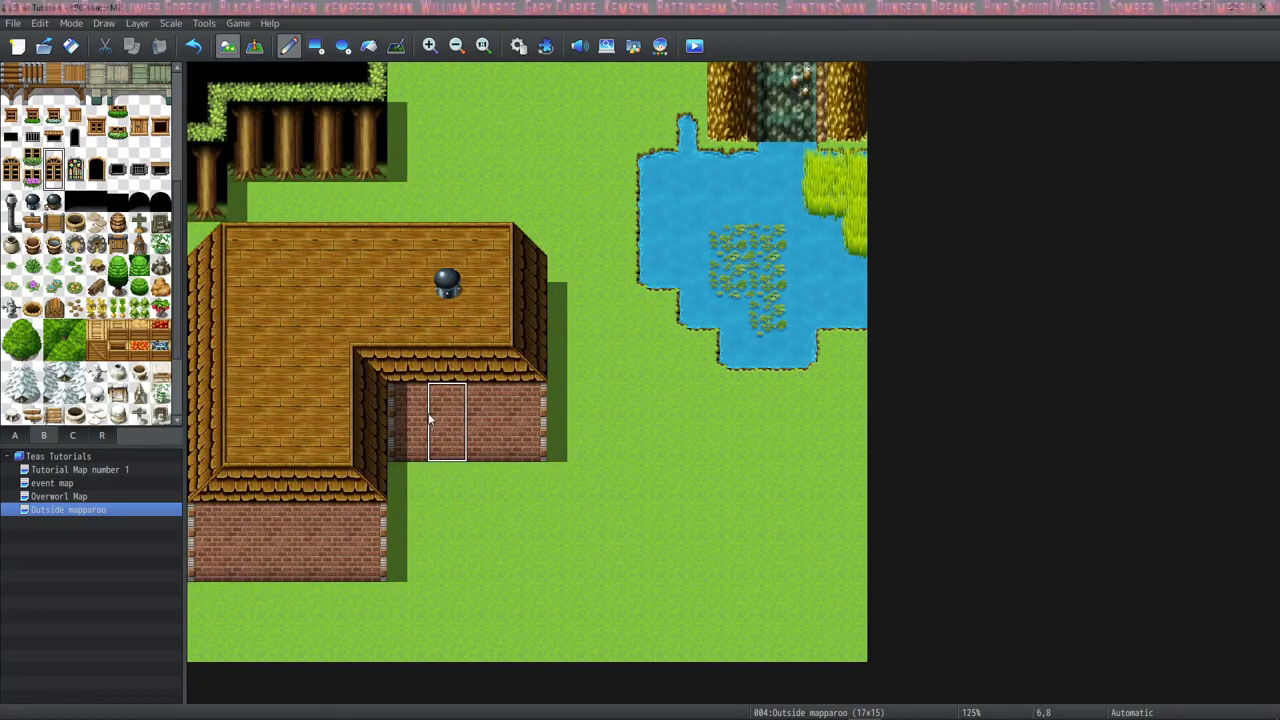
pyautogui.click(250, 537)
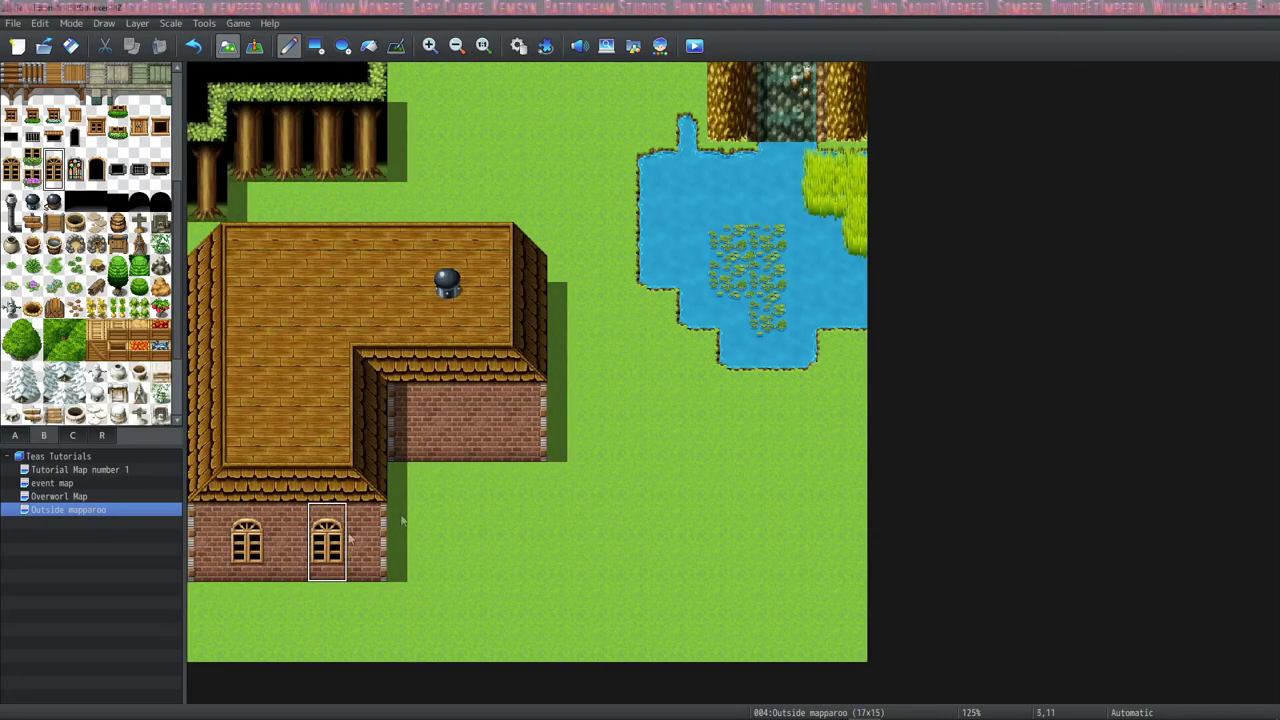
pyautogui.click(447, 421)
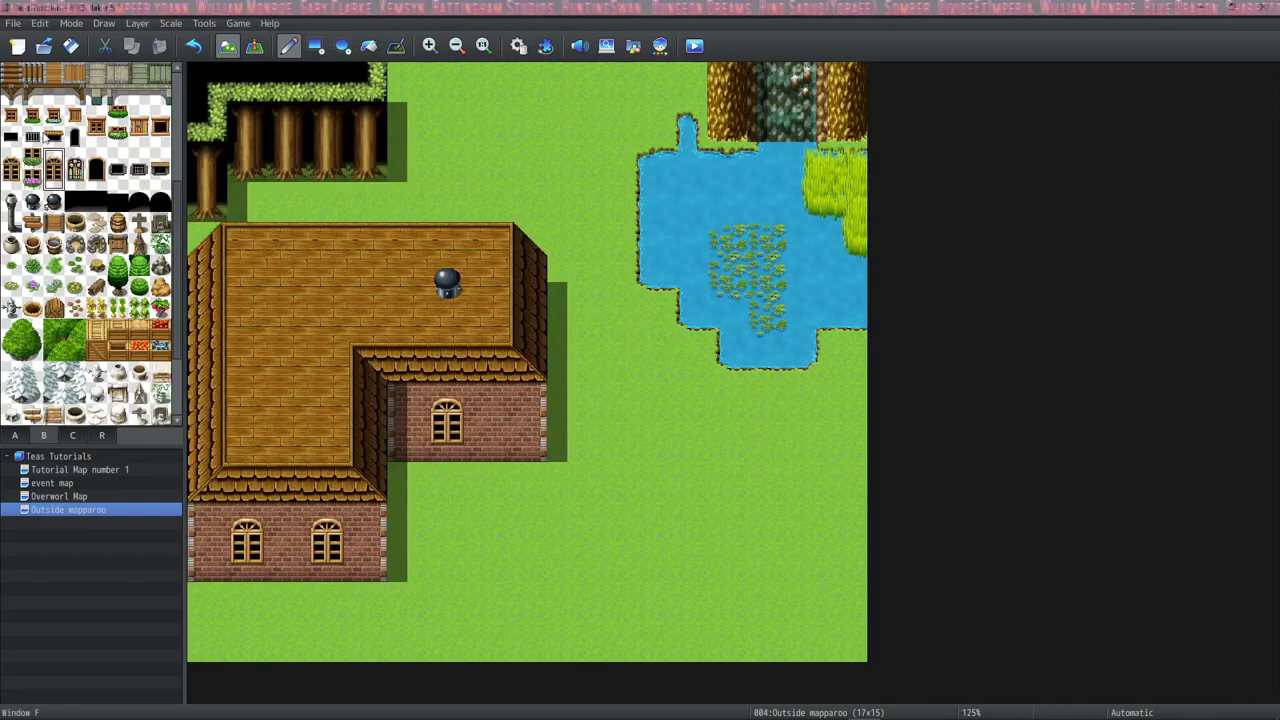
pyautogui.click(96, 201)
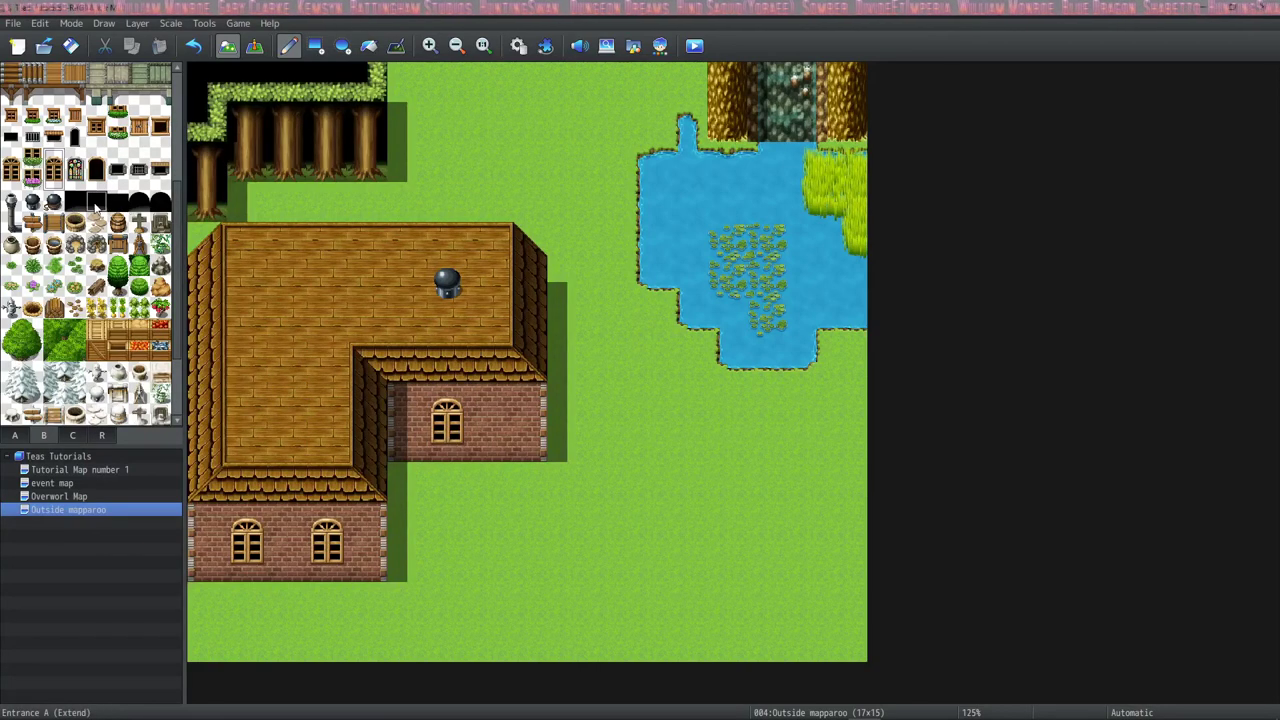
pyautogui.click(502, 446)
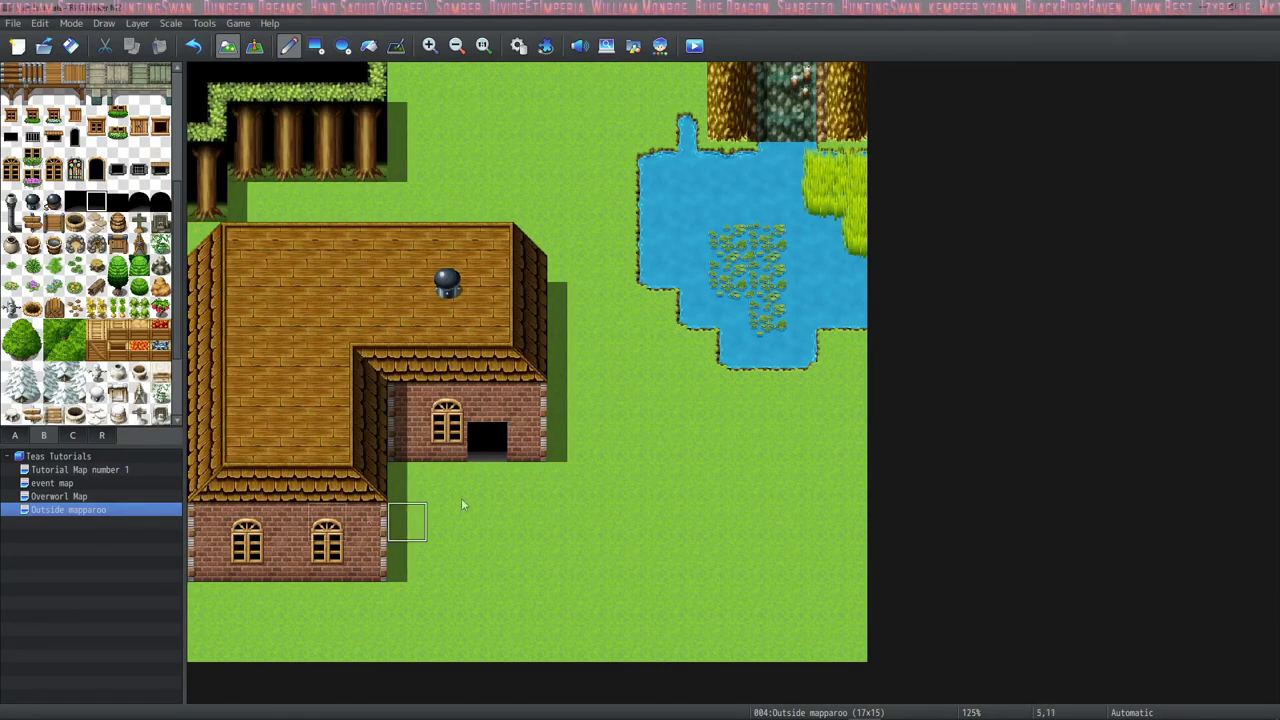
# Create a quick Door event (EV001) at the doorway, then return to Map mode.
pyautogui.click(252, 50)
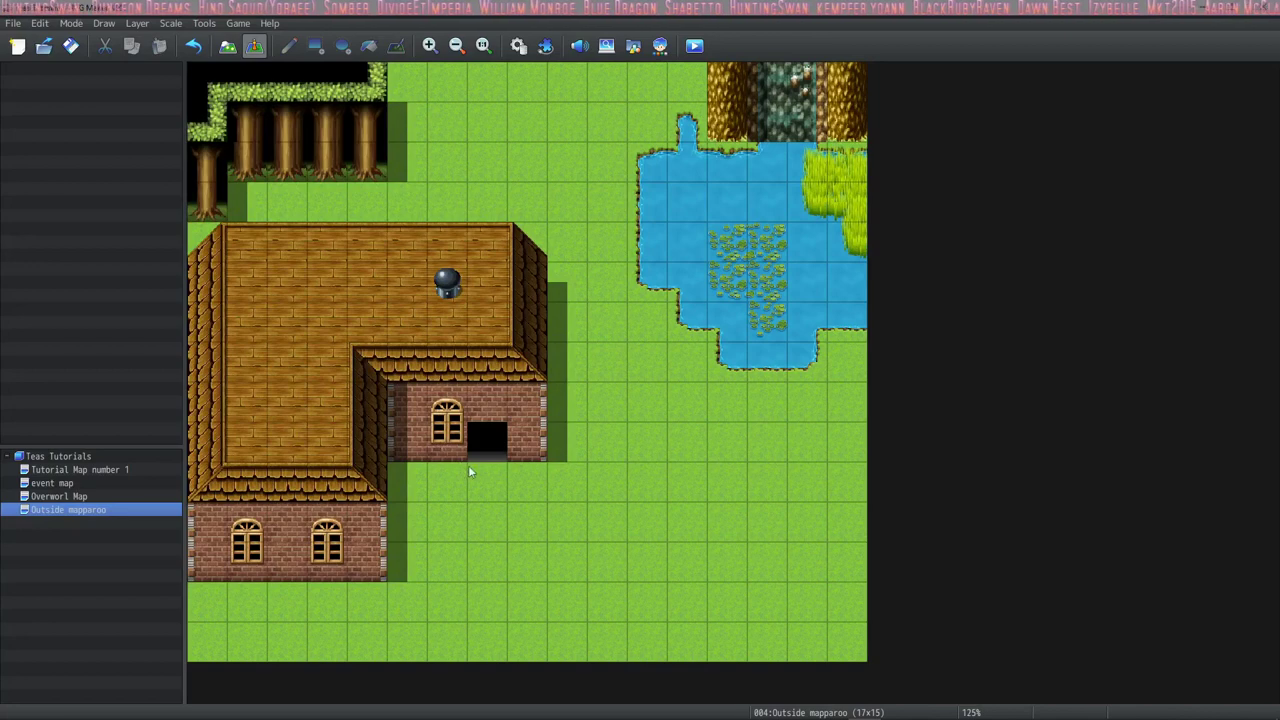
pyautogui.rightClick(494, 442)
pyautogui.moveTo(582, 616)
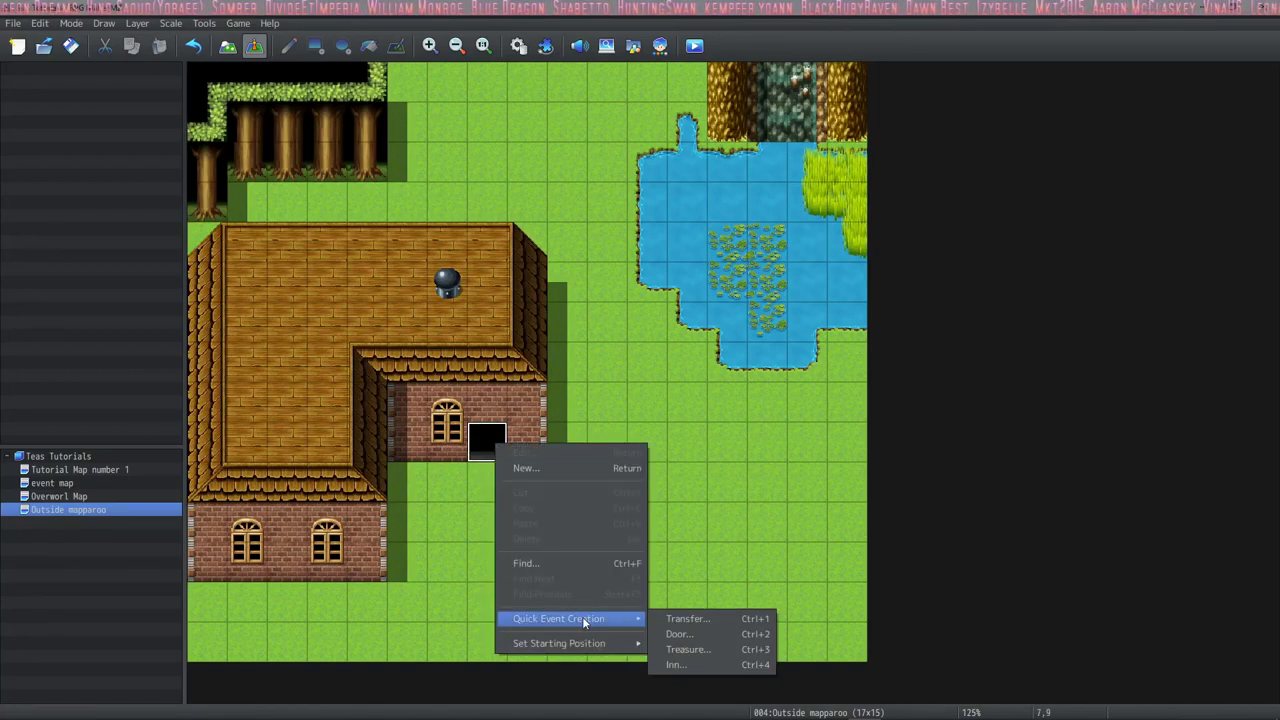
pyautogui.click(679, 634)
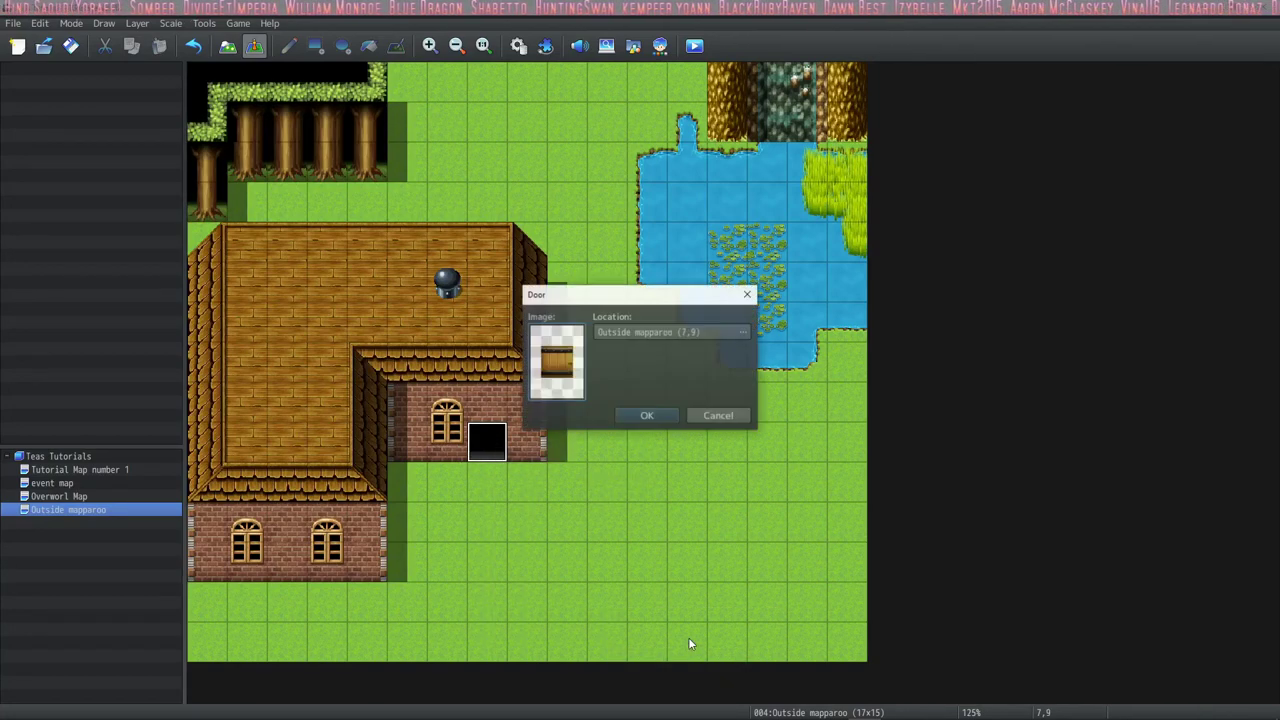
pyautogui.click(672, 417)
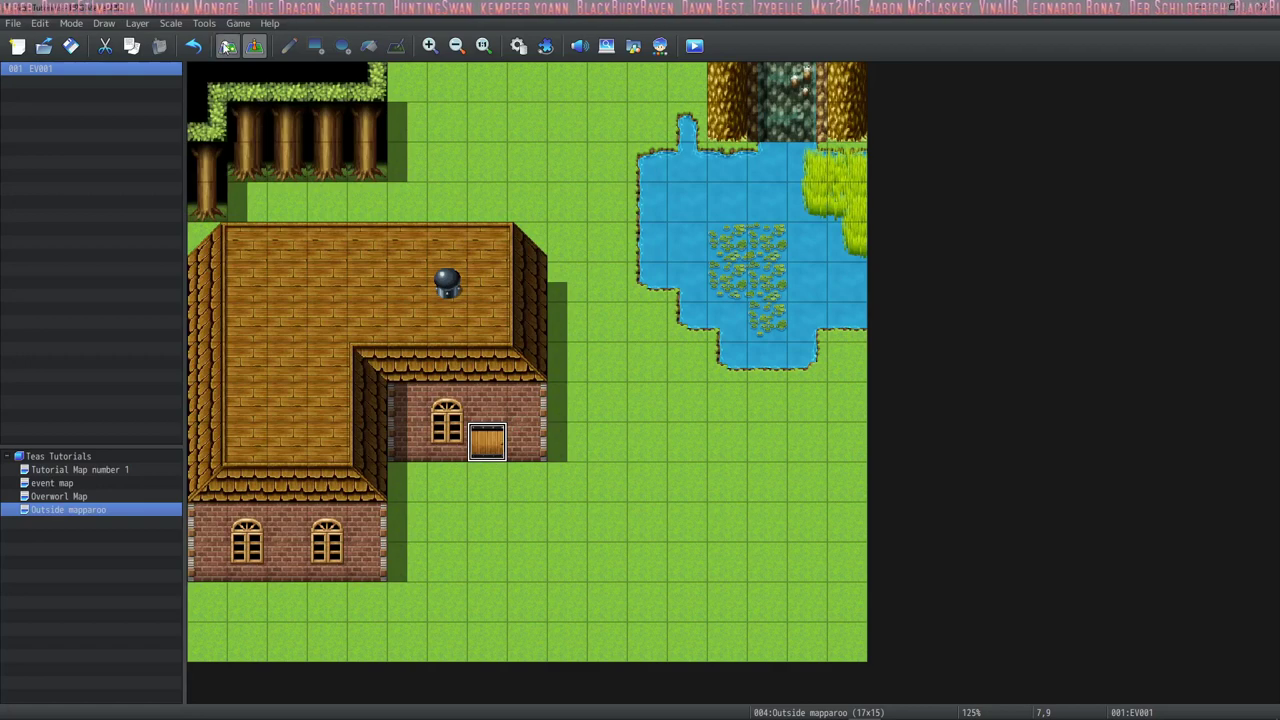
pyautogui.click(228, 46)
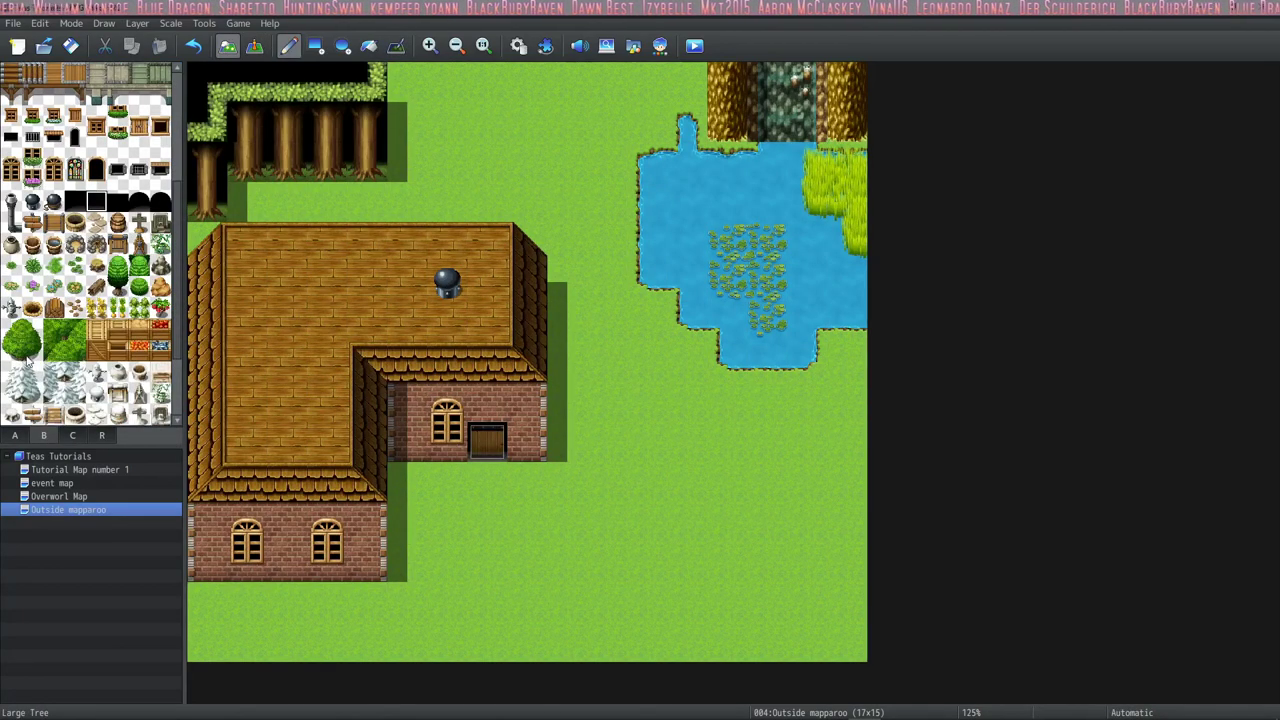
# Stamp four large trees below the pond and on the lower grass.
pyautogui.click(14, 330)
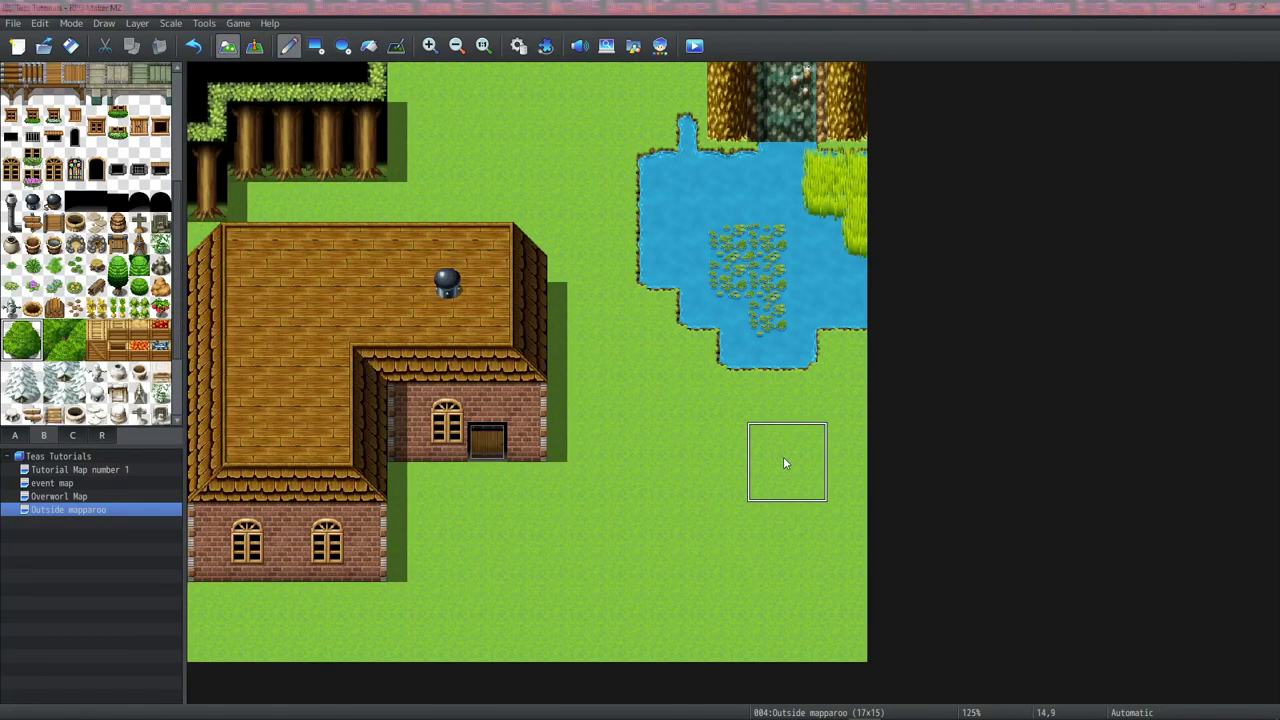
pyautogui.click(766, 440)
pyautogui.click(806, 482)
pyautogui.click(726, 560)
pyautogui.click(646, 600)
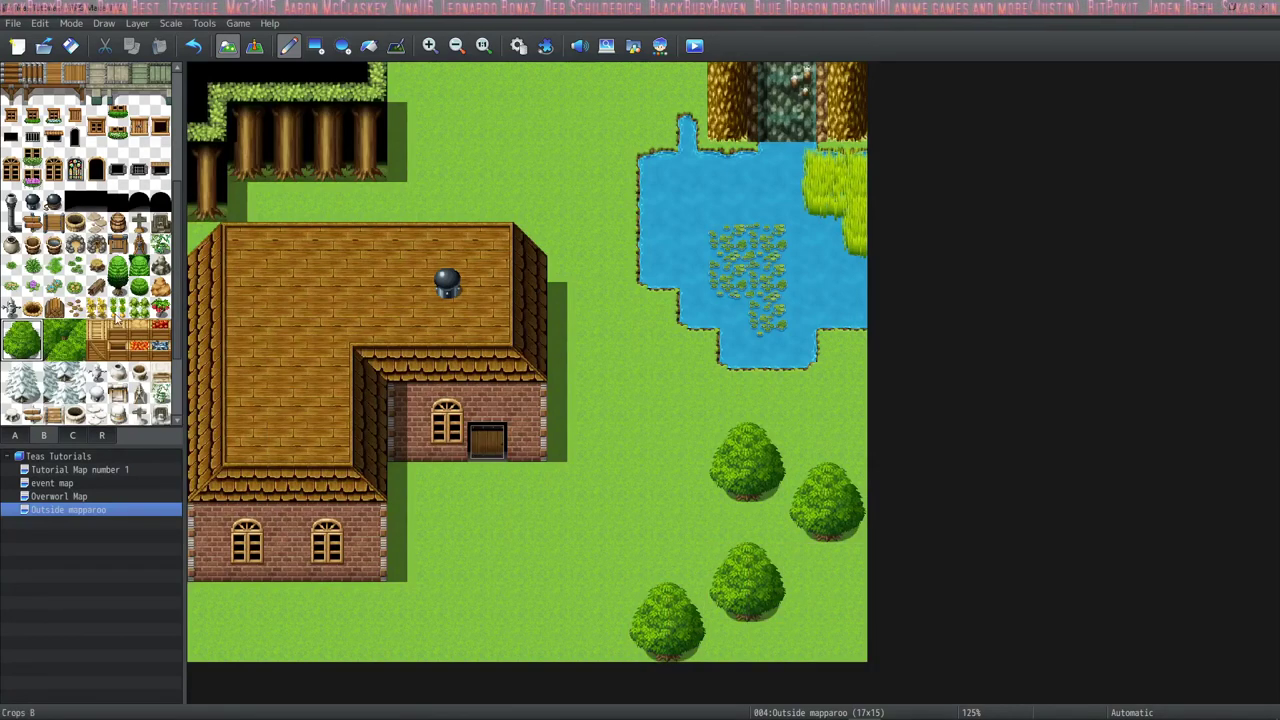
# Scatter grass tufts, small grass clumps and a faint grass tuft across the grass.
pyautogui.click(33, 268)
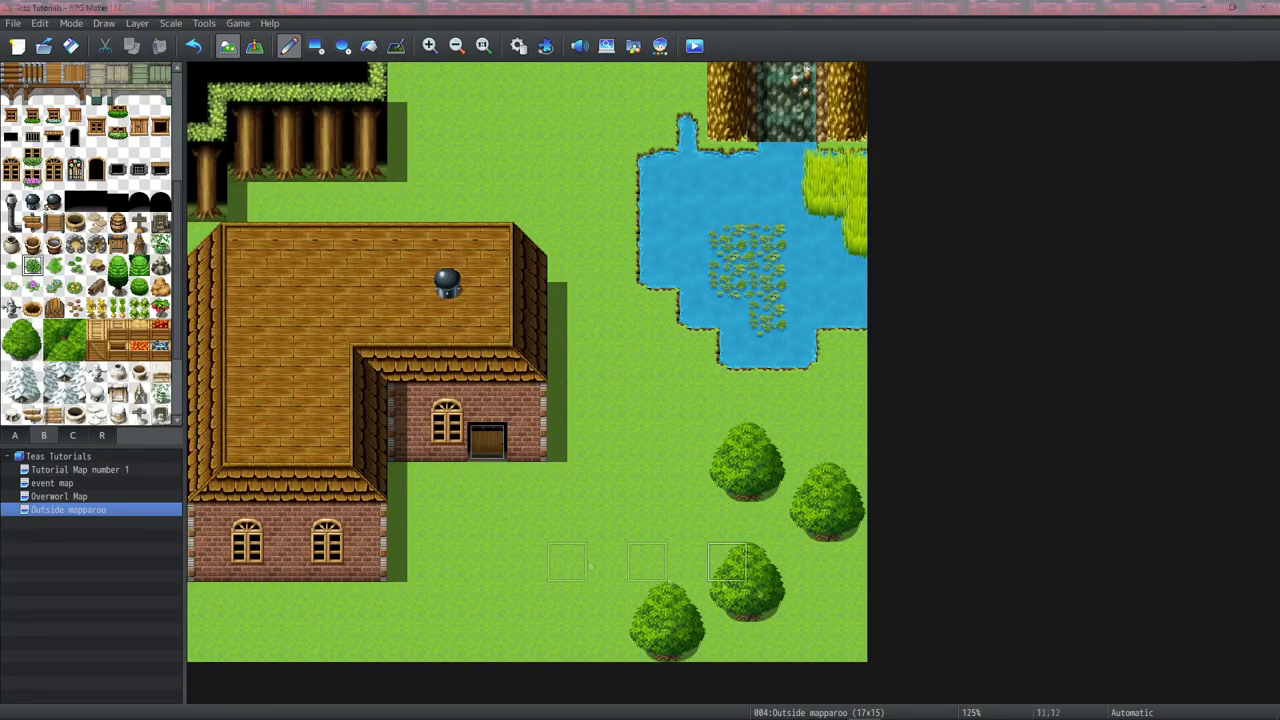
pyautogui.click(848, 643)
pyautogui.click(608, 323)
pyautogui.click(328, 643)
pyautogui.click(848, 363)
pyautogui.click(647, 82)
pyautogui.click(488, 83)
pyautogui.click(75, 265)
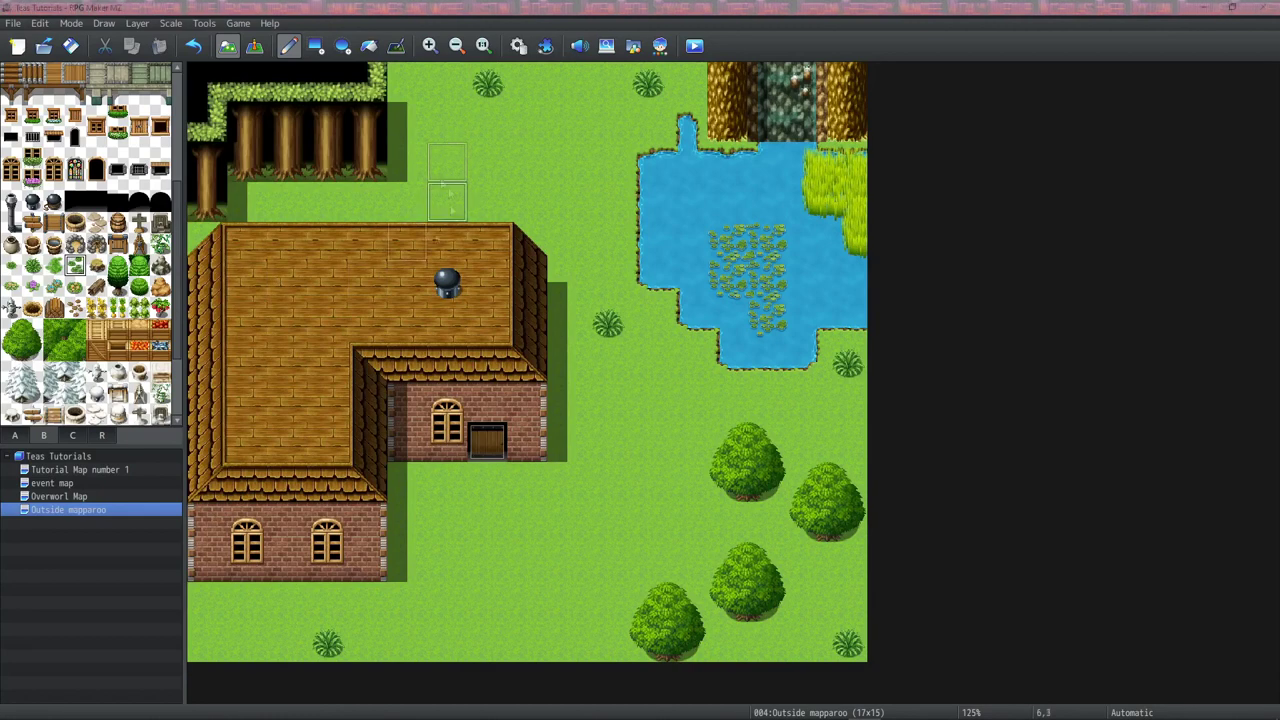
pyautogui.click(448, 162)
pyautogui.click(607, 162)
pyautogui.click(768, 402)
pyautogui.click(568, 602)
pyautogui.click(53, 265)
pyautogui.click(368, 202)
# Stamp flowers below the house's left wall and blue flowers right of the door.
pyautogui.click(33, 287)
pyautogui.click(408, 482)
pyautogui.click(448, 482)
pyautogui.click(54, 287)
pyautogui.click(528, 482)
# Line the bottom edge with alternating pink and blue flowers, and add pale flowers near the top.
pyautogui.click(33, 287)
pyautogui.click(368, 602)
pyautogui.click(54, 287)
pyautogui.click(328, 602)
pyautogui.click(33, 287)
pyautogui.click(288, 602)
pyautogui.click(54, 287)
pyautogui.click(248, 602)
pyautogui.click(33, 287)
pyautogui.click(208, 602)
pyautogui.click(11, 287)
pyautogui.click(568, 122)
pyautogui.click(408, 82)
# Add a small plant beside the lower-right trees and two white flowering bushes by the door.
pyautogui.click(75, 287)
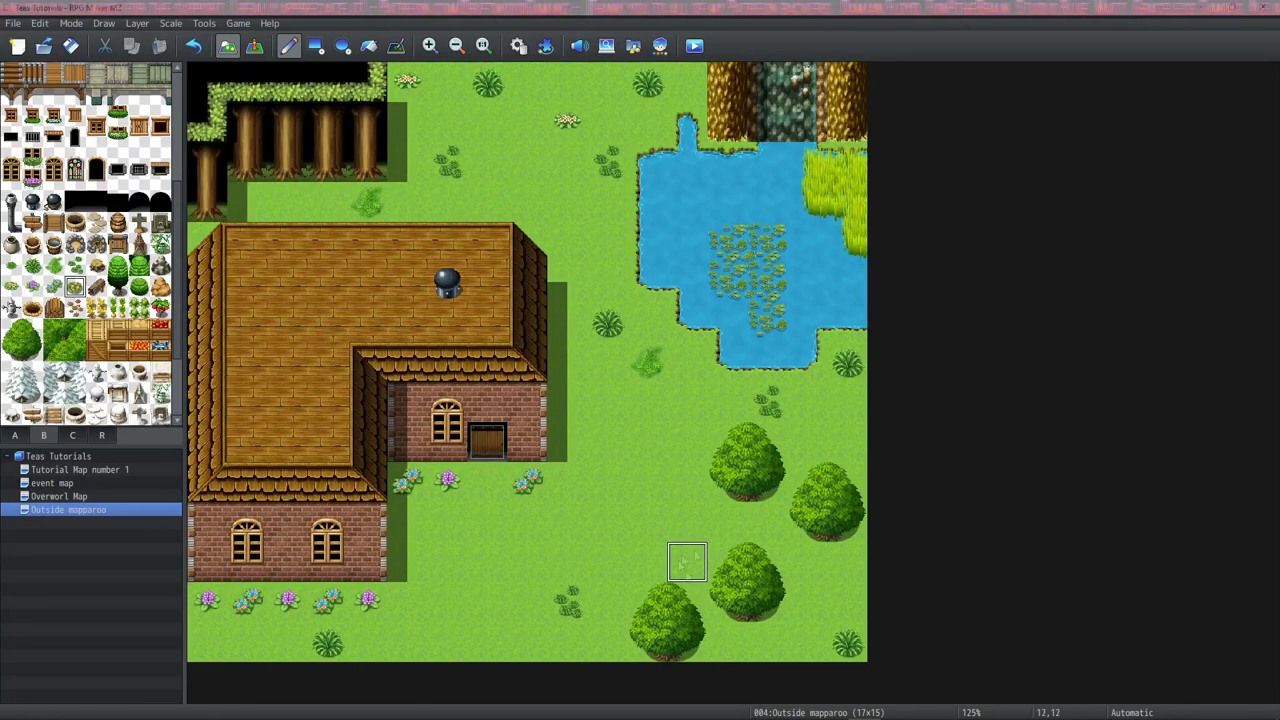
pyautogui.click(806, 564)
pyautogui.scroll(-3, 90, 250)
pyautogui.click(118, 394)
pyautogui.click(448, 482)
pyautogui.click(528, 482)
# Stamp a tree stump near the top and a two-tile bare tree beside the pond's top.
pyautogui.click(75, 394)
pyautogui.click(527, 122)
pyautogui.moveTo(11, 374); pyautogui.dragTo(11, 394)
pyautogui.click(647, 102)
pyautogui.click(72, 436)
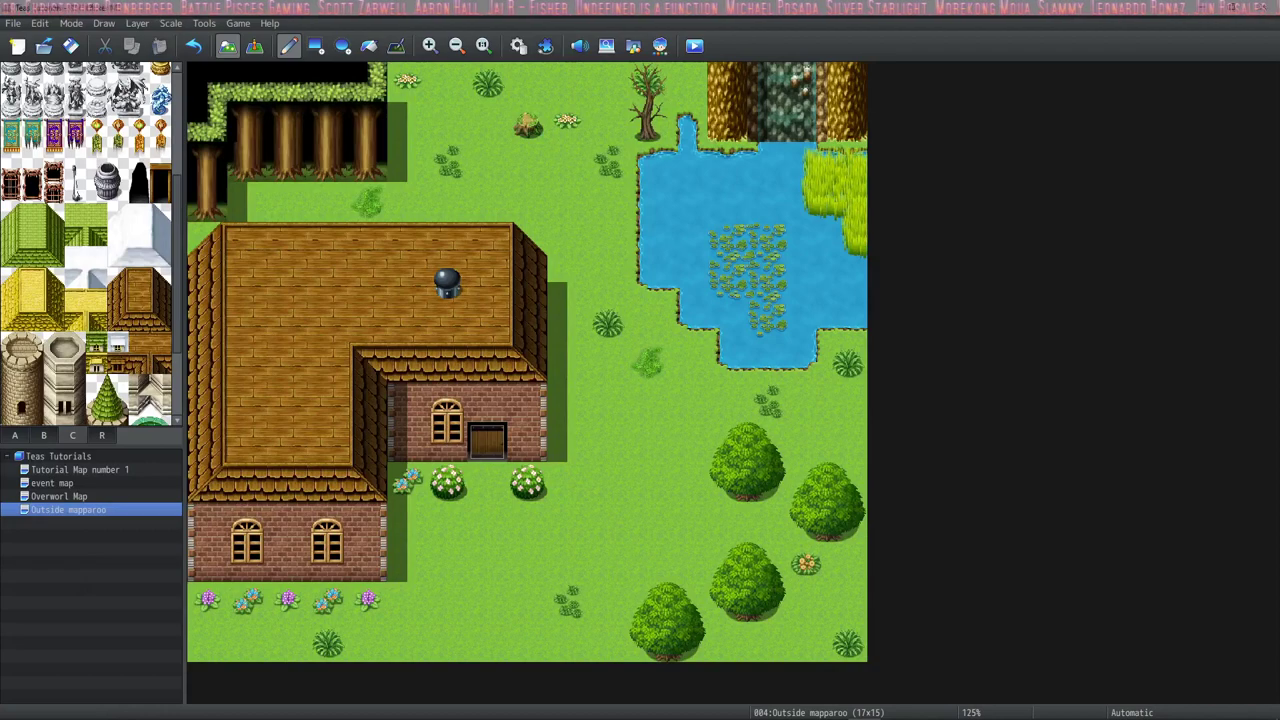
pyautogui.scroll(5, 168, 205)
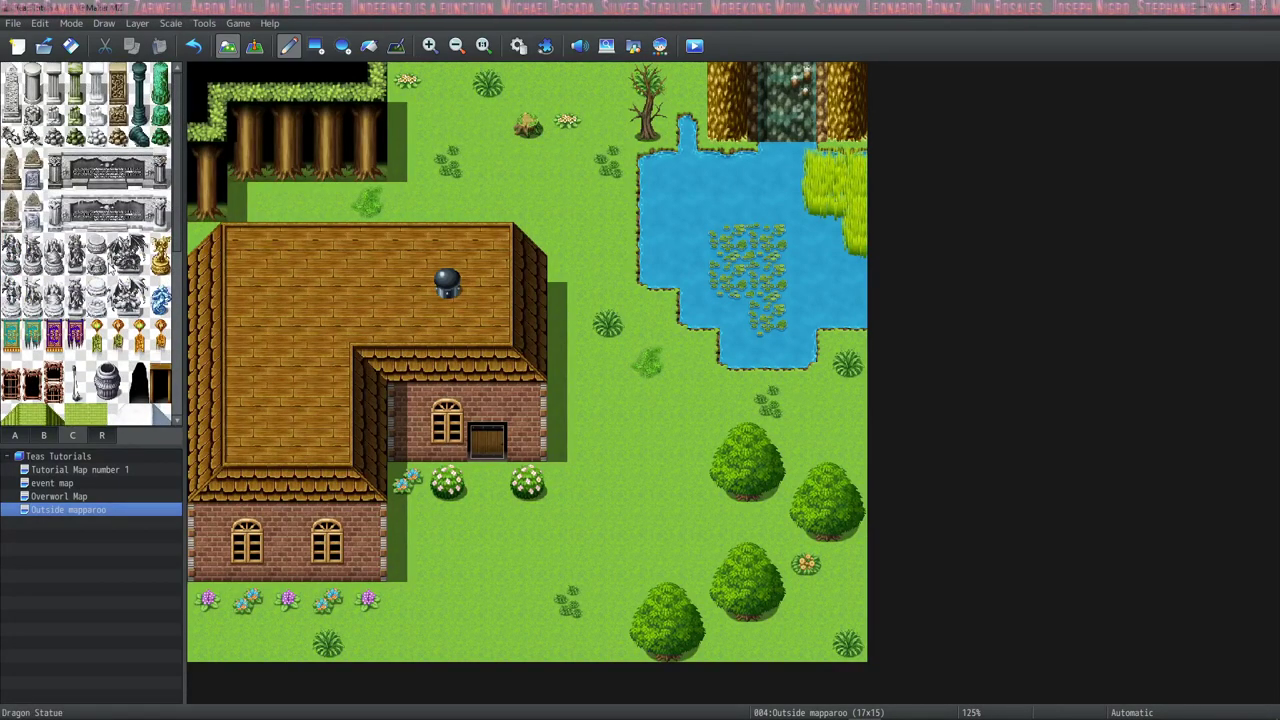
pyautogui.click(15, 436)
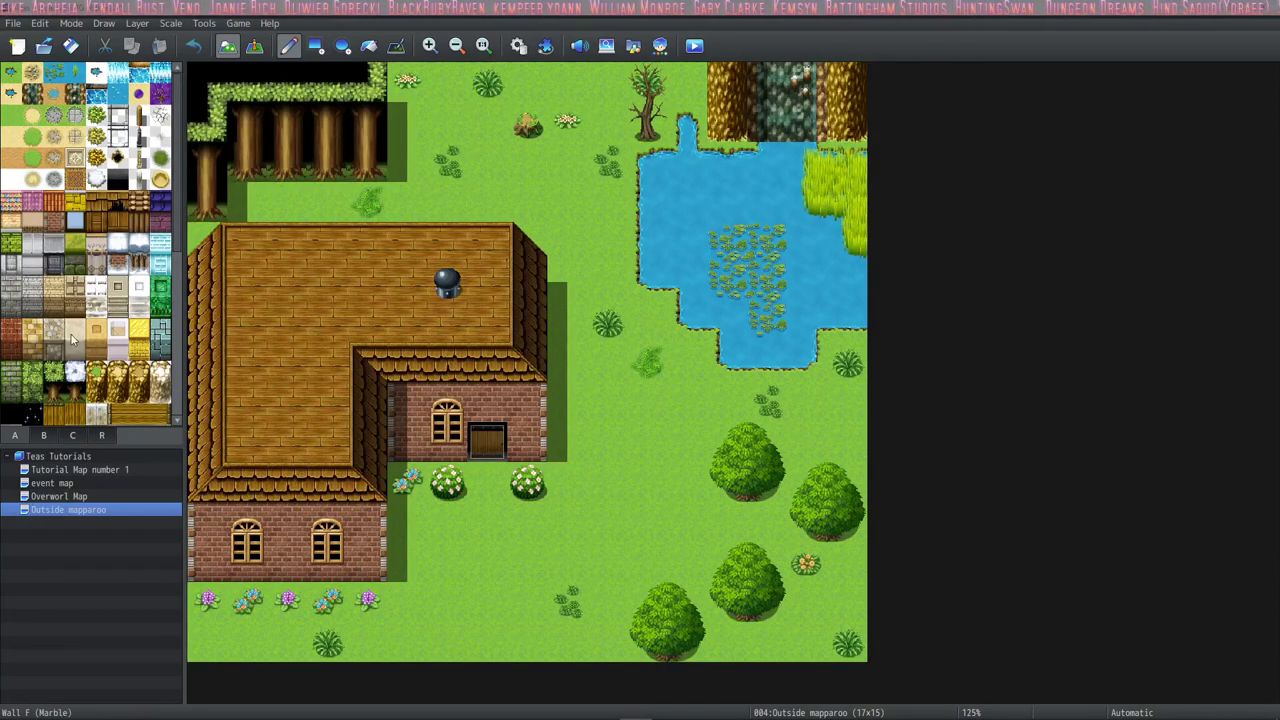
pyautogui.scroll(-5, 68, 262)
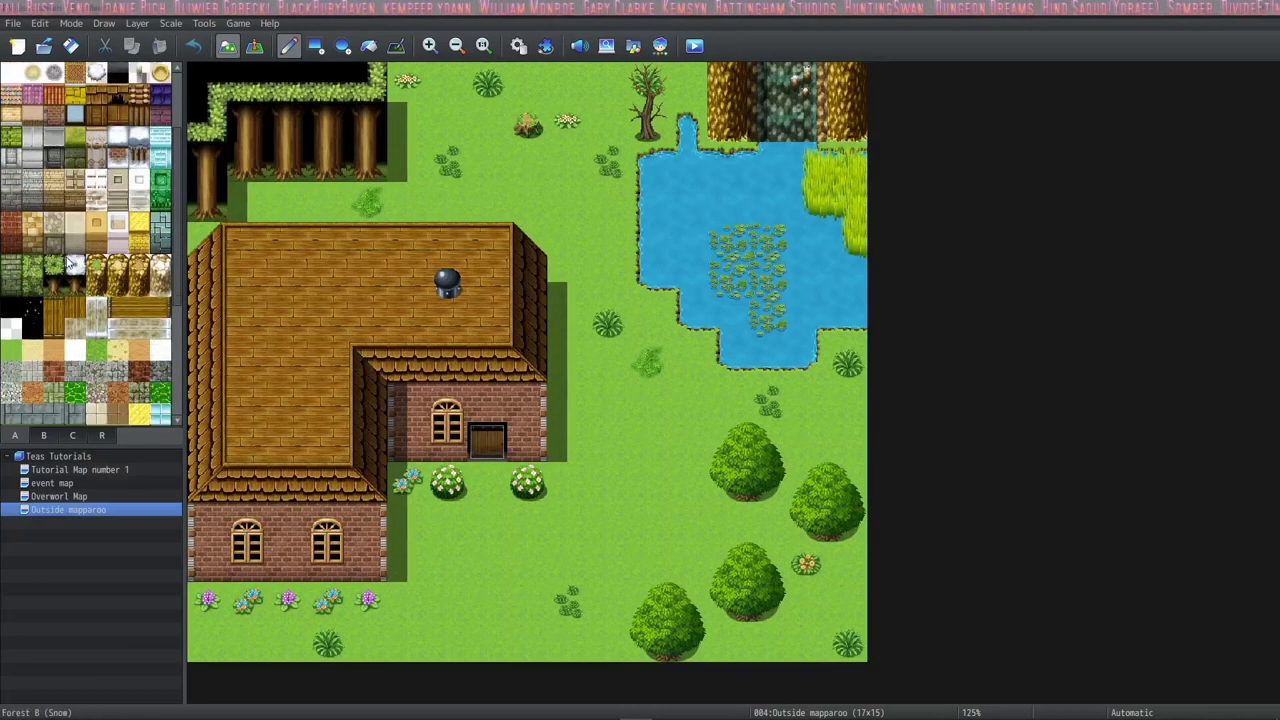
pyautogui.click(44, 437)
pyautogui.click(16, 440)
pyautogui.click(10, 278)
pyautogui.click(44, 436)
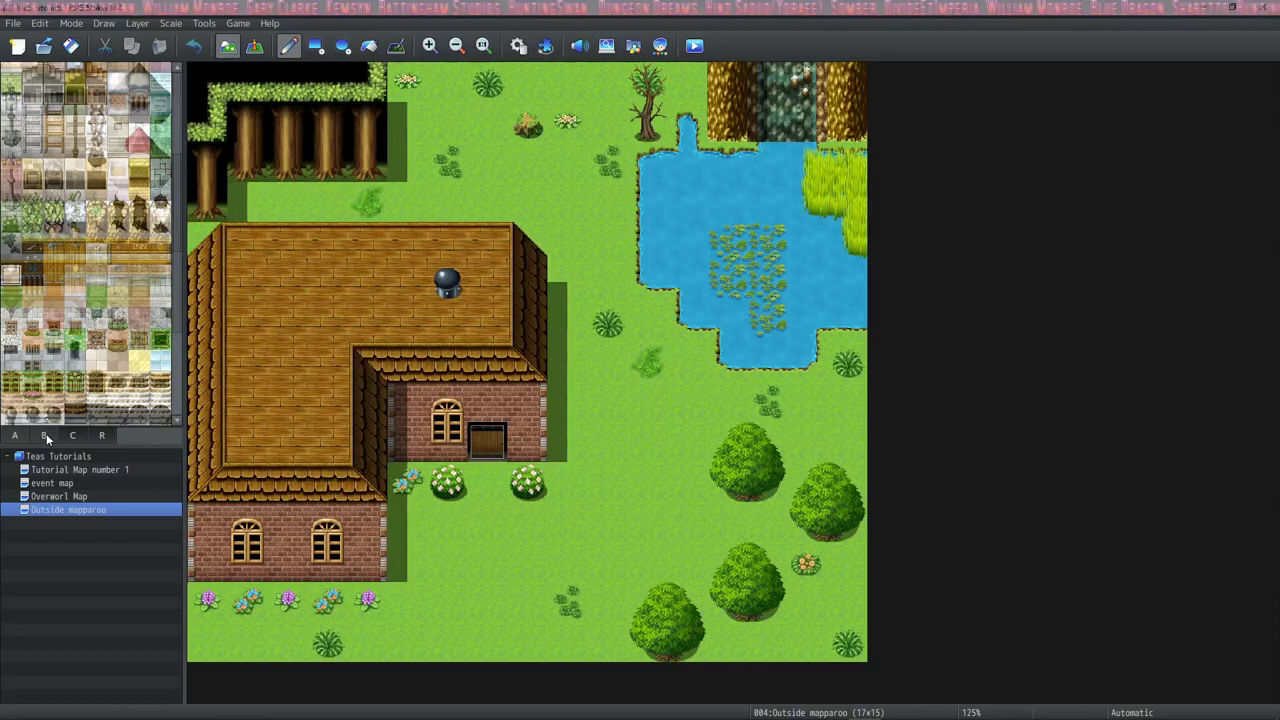
pyautogui.click(12, 73)
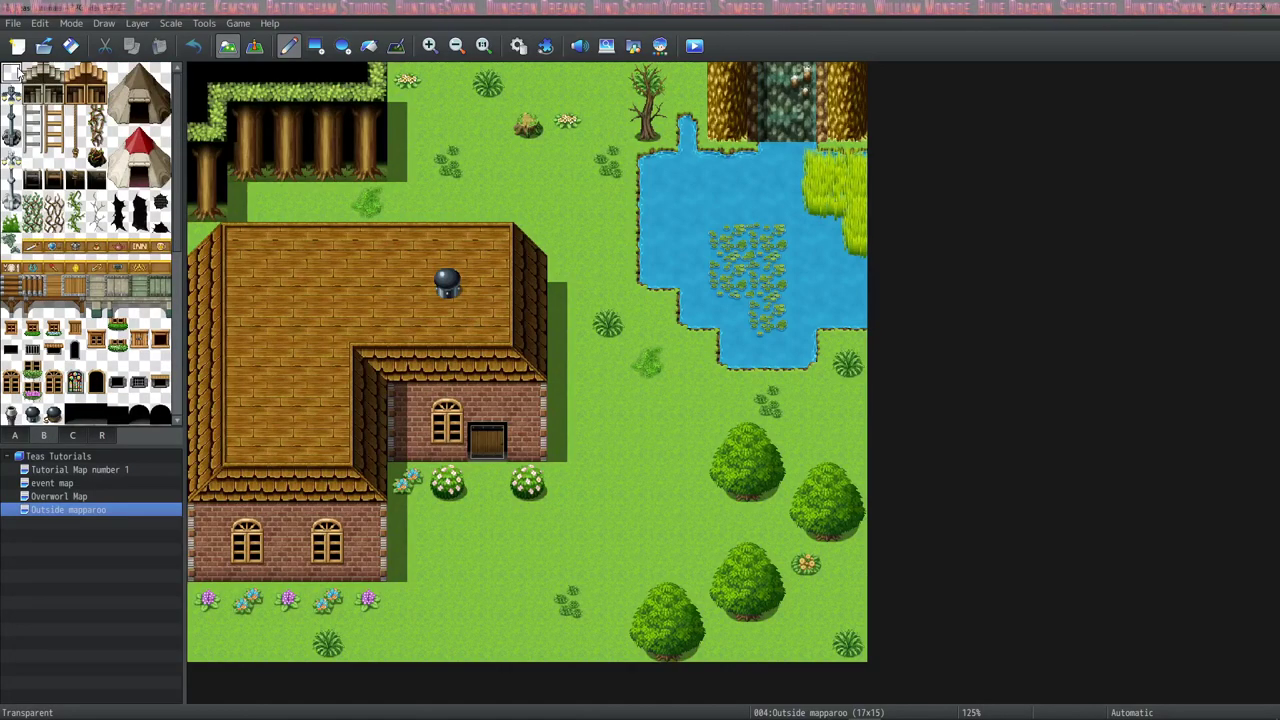
pyautogui.click(17, 437)
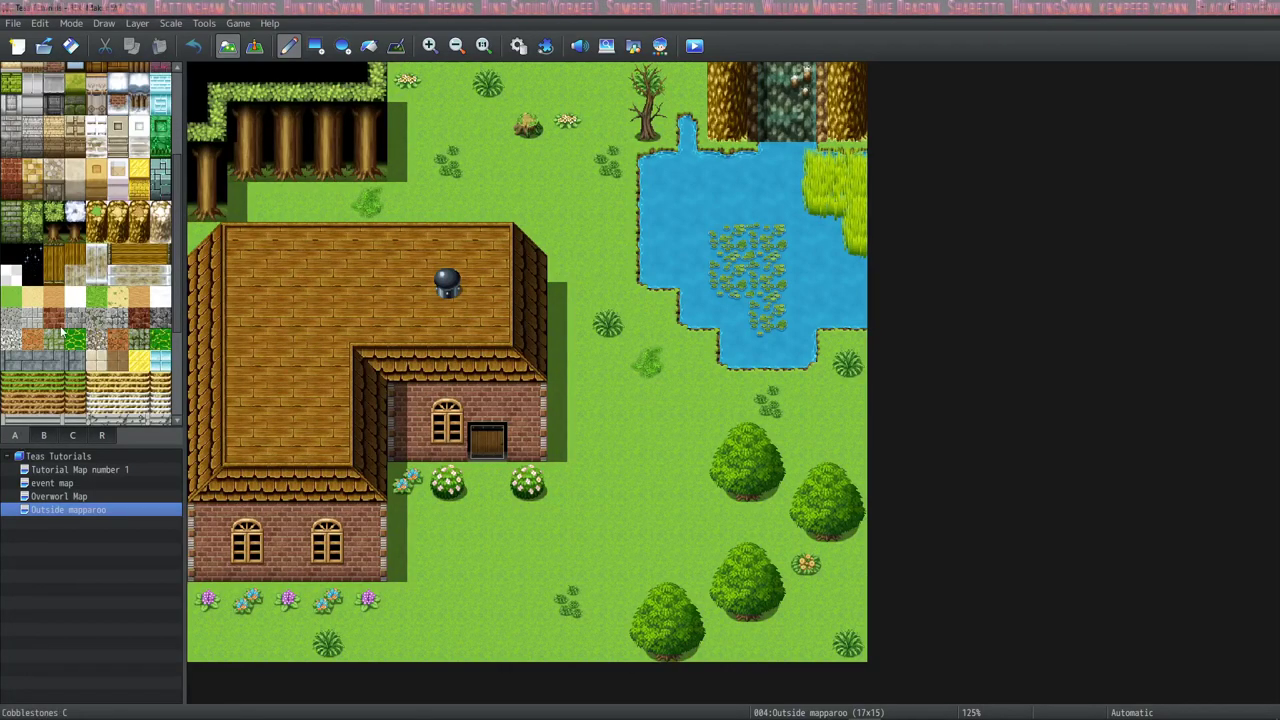
pyautogui.click(11, 277)
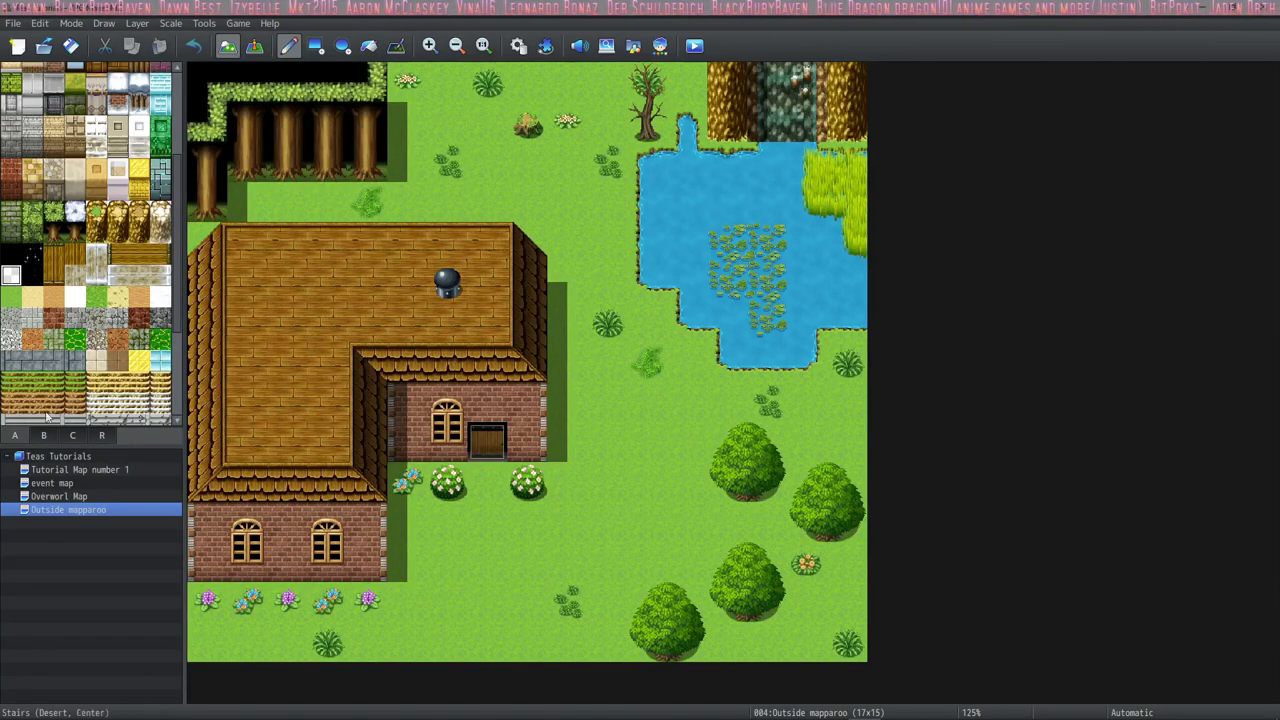
pyautogui.click(44, 436)
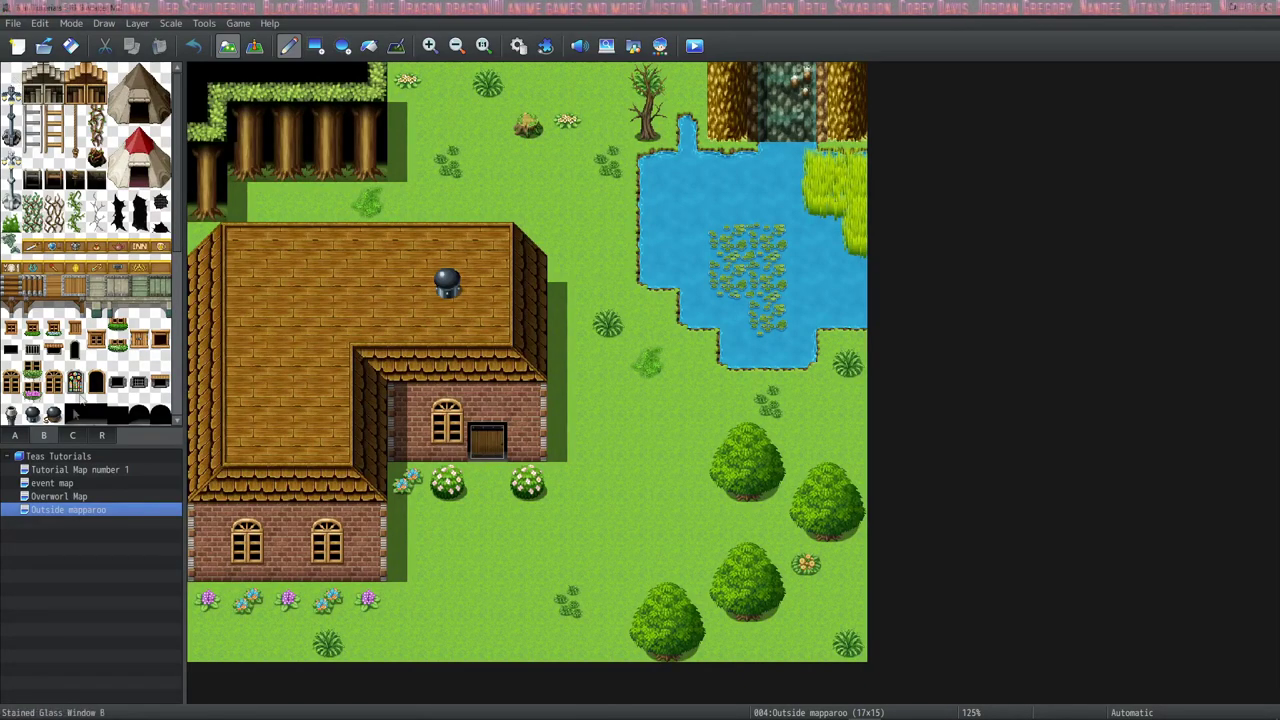
pyautogui.click(72, 436)
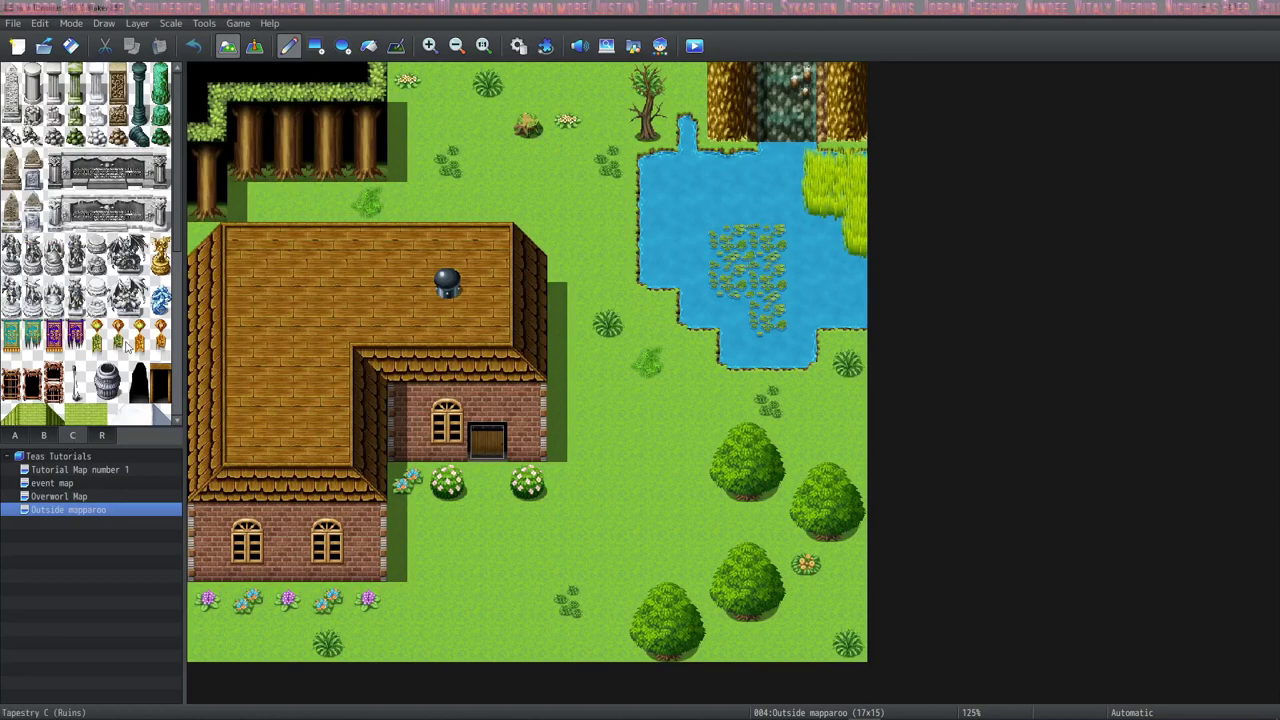
pyautogui.click(15, 437)
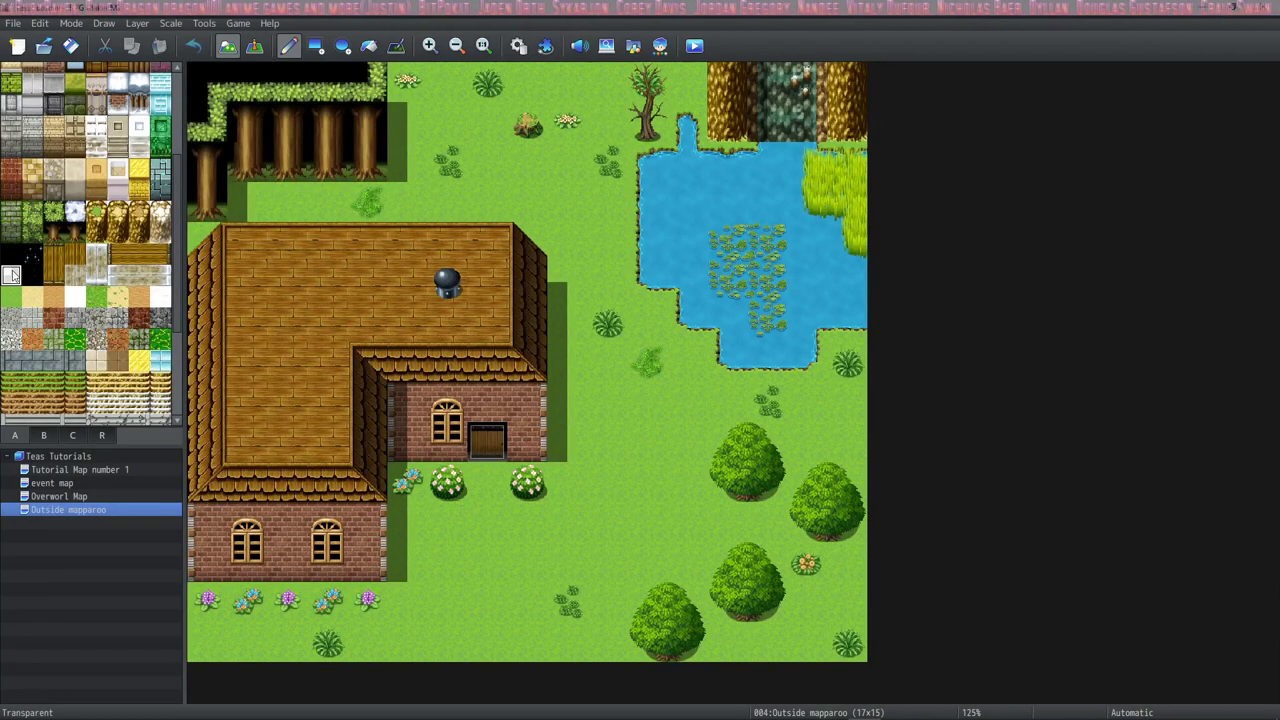
pyautogui.click(52, 438)
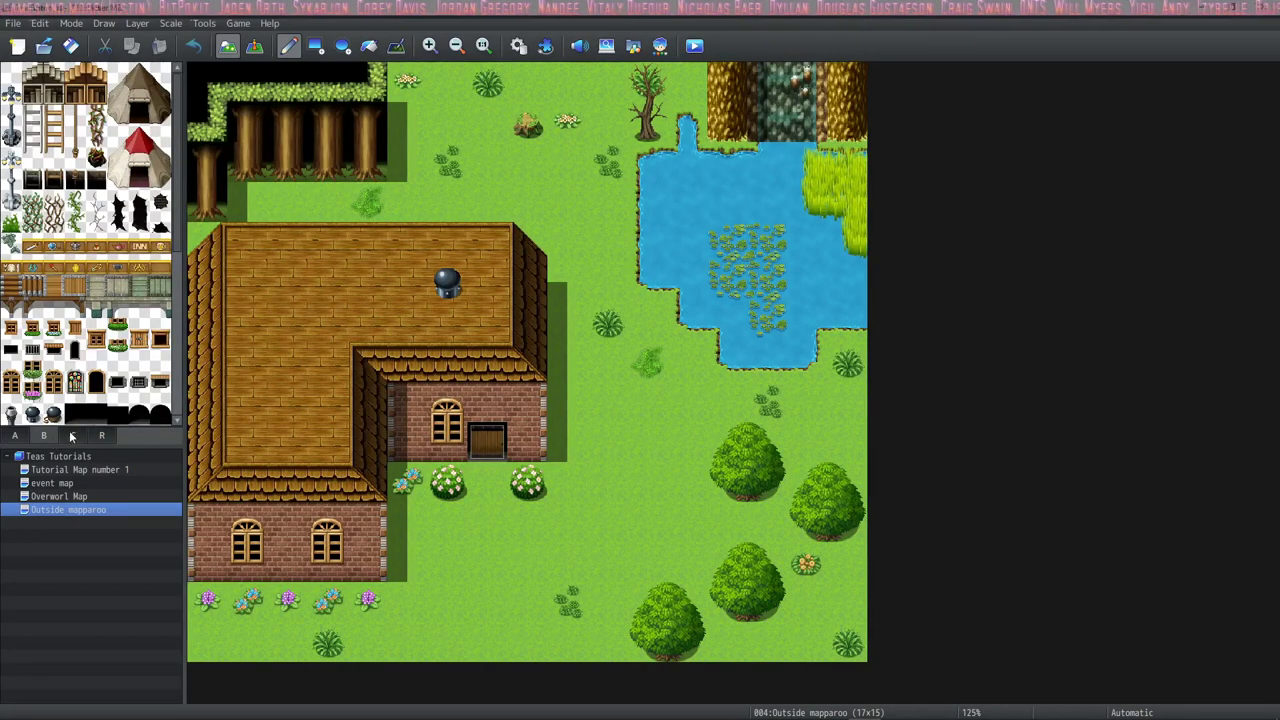
pyautogui.click(71, 436)
pyautogui.click(45, 436)
pyautogui.click(63, 439)
pyautogui.click(52, 435)
pyautogui.click(16, 438)
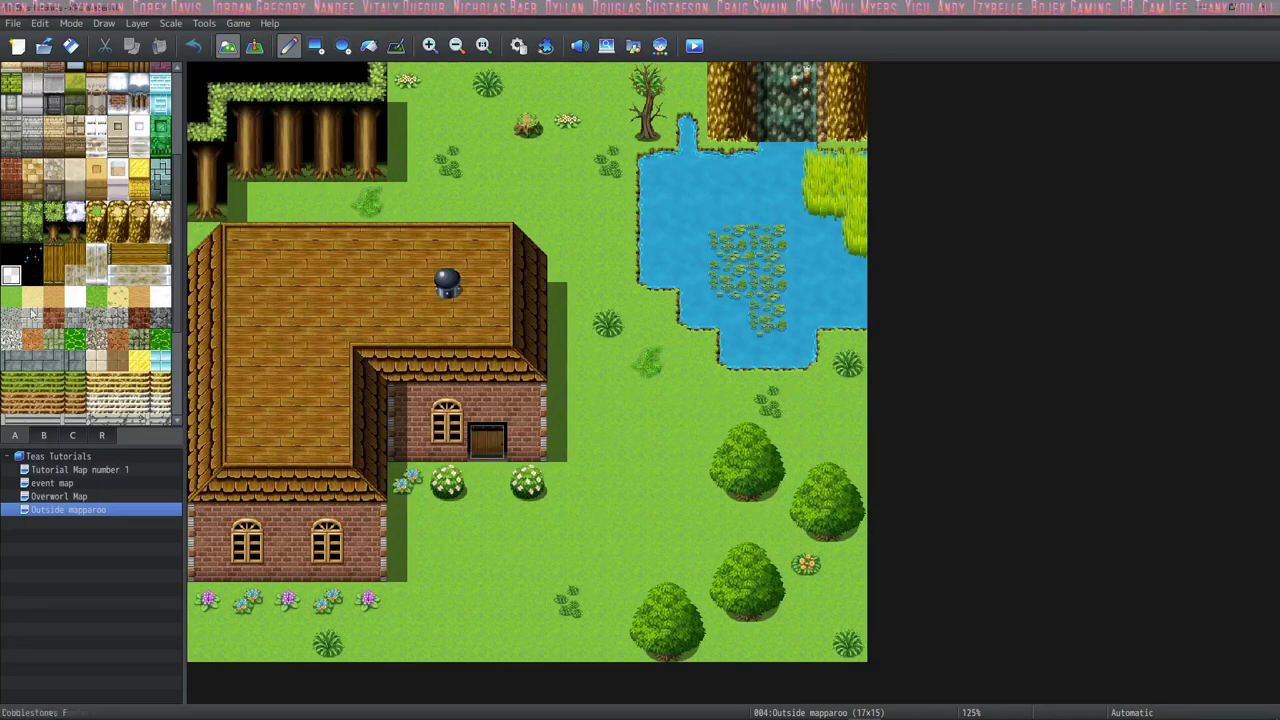